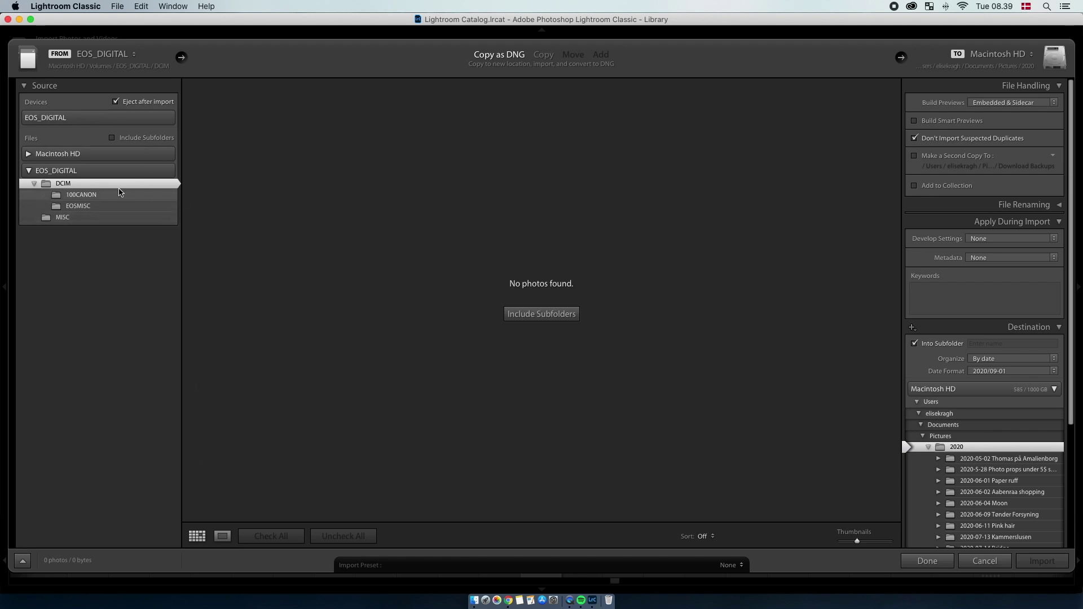
Step: Choose the memory card's 100CANON folder as the import source and review its videos and photos down to the end
{"action": "left_click", "coordinate": [90, 194]}
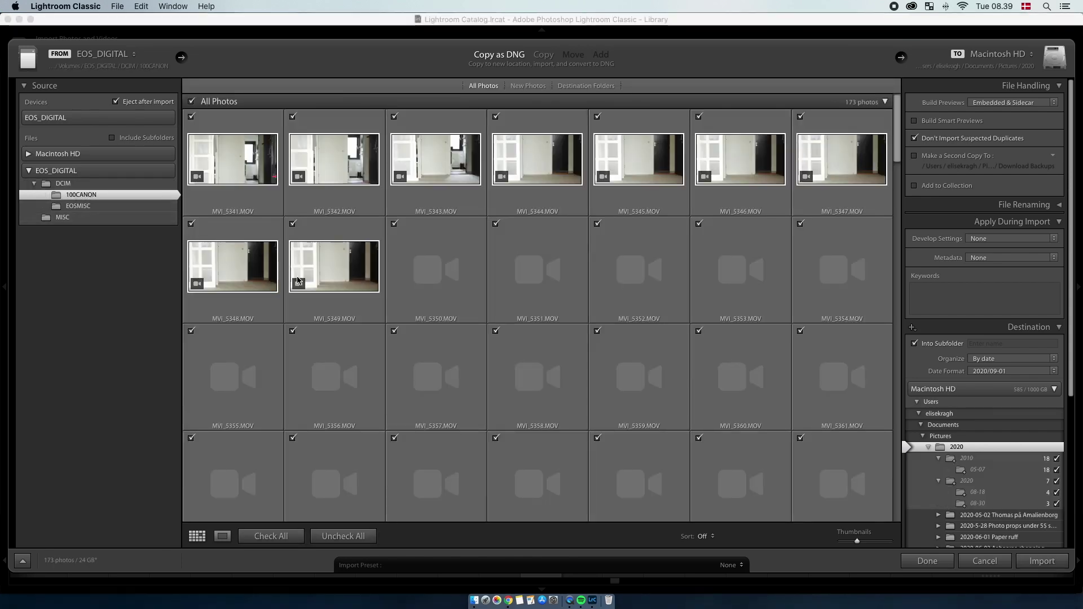
{"action": "scroll", "coordinate": [297, 281], "scroll_direction": "down", "scroll_amount": 8}
{"action": "scroll", "coordinate": [297, 280], "scroll_direction": "down", "scroll_amount": 20}
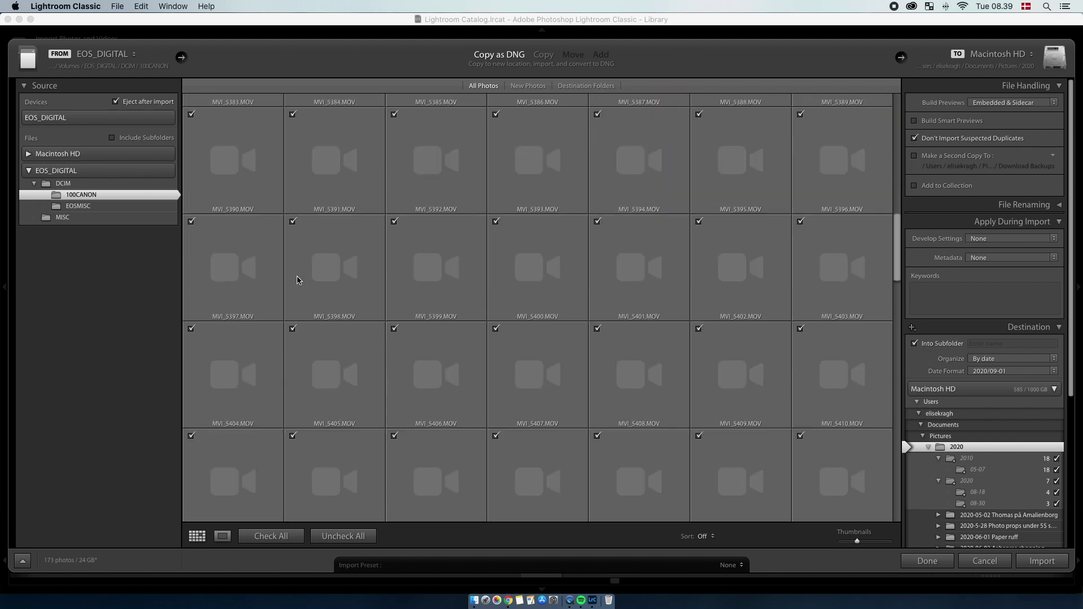
{"action": "scroll", "coordinate": [297, 281], "scroll_direction": "down", "scroll_amount": 15}
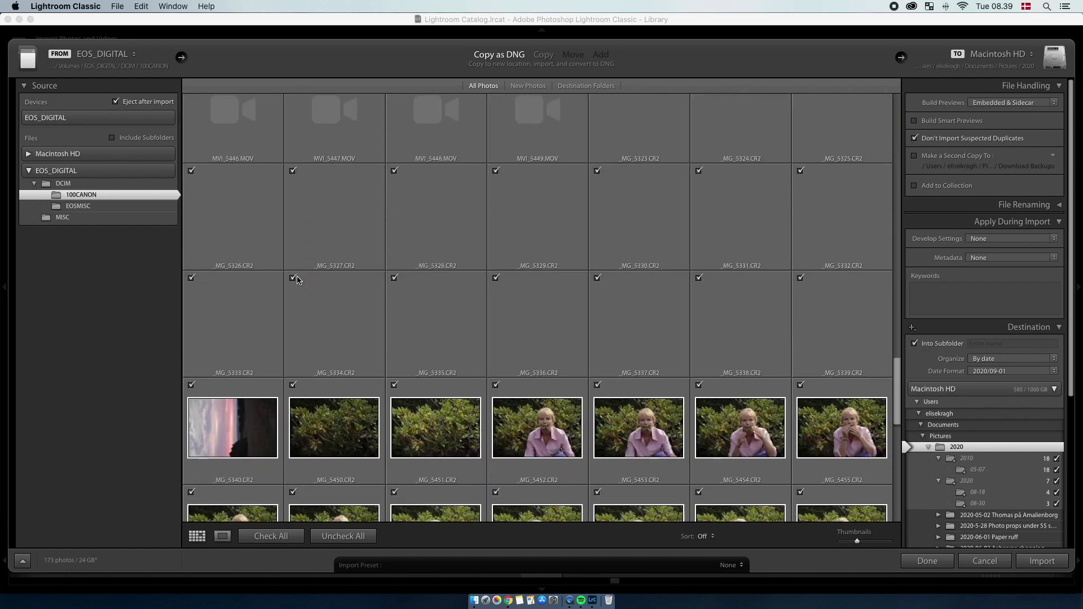
{"action": "scroll", "coordinate": [297, 281], "scroll_direction": "down", "scroll_amount": 5}
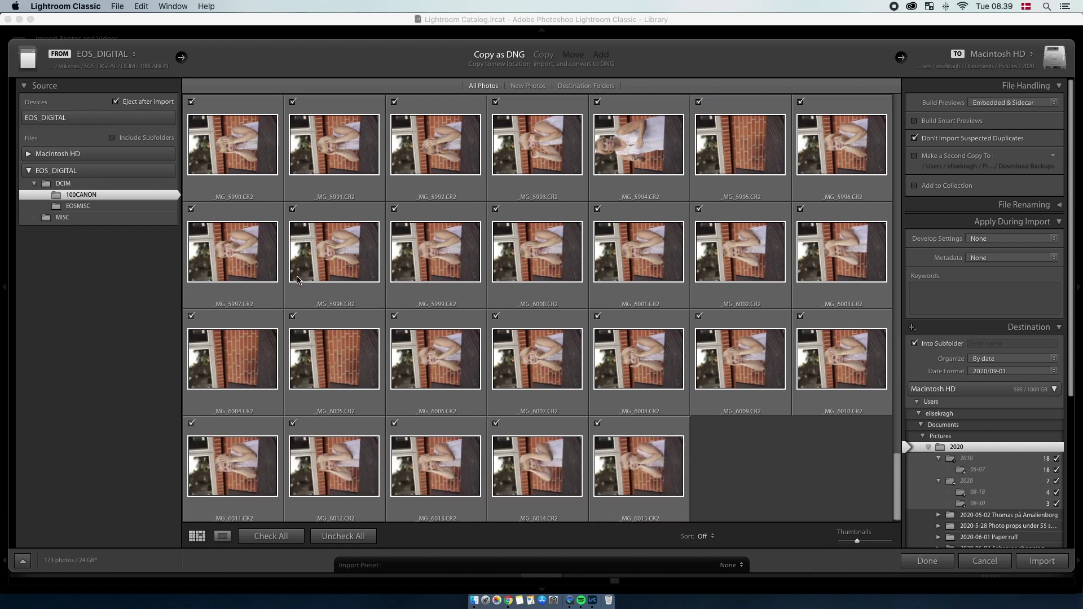
Step: Exclude all files from the import, then include only the brick-wall portraits from MG_5984 to MG_6015
{"action": "left_click", "coordinate": [341, 536]}
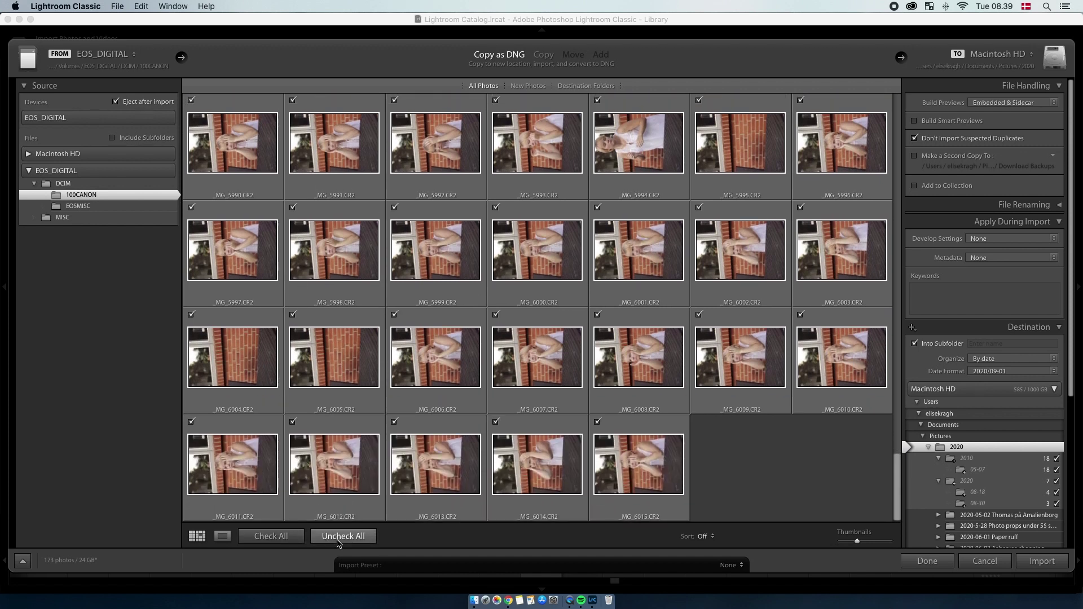
{"action": "scroll", "coordinate": [403, 431], "scroll_direction": "up", "scroll_amount": 2}
{"action": "scroll", "coordinate": [403, 431], "scroll_direction": "up", "scroll_amount": 2}
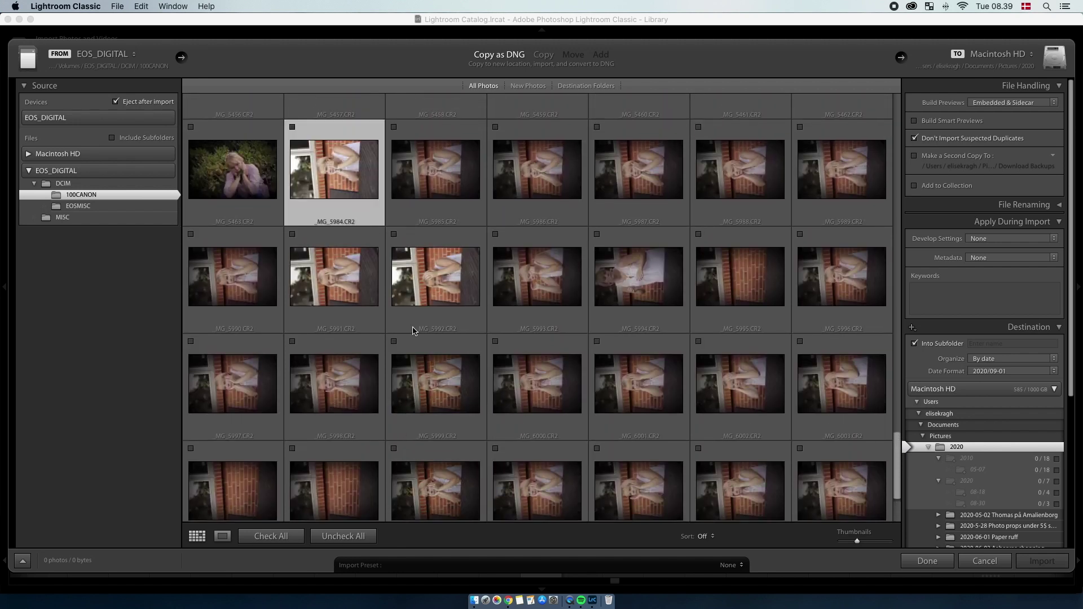
{"action": "scroll", "coordinate": [416, 338], "scroll_direction": "down", "scroll_amount": 3}
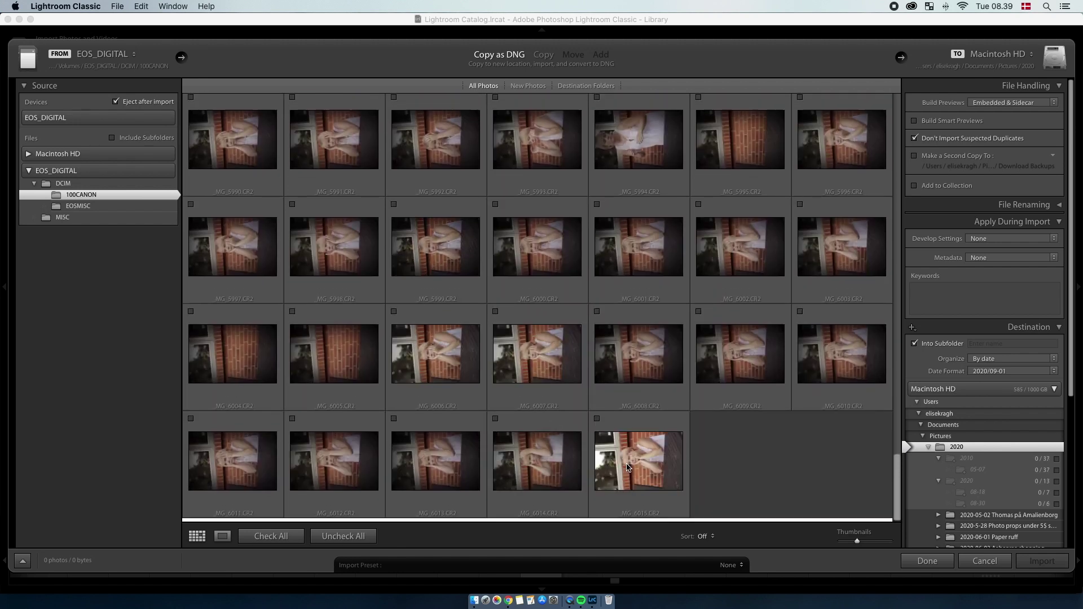
{"action": "key", "text": "super+a"}
{"action": "left_click", "coordinate": [598, 423]}
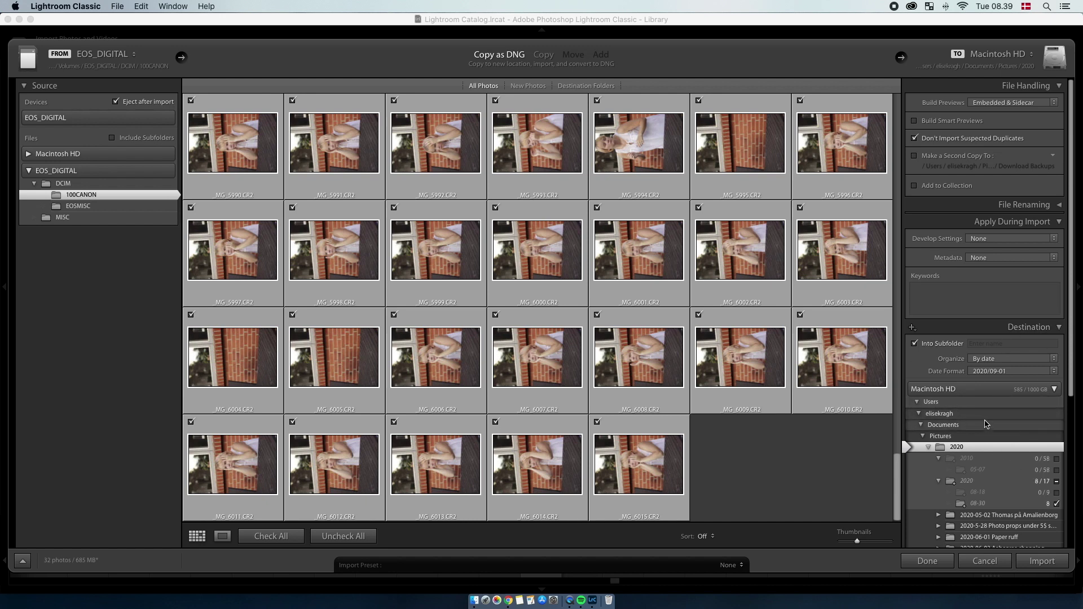
Step: Set the import destination to the 2020 folder in Documents/Pictures, import the checked photos as DNG, and dismiss the conversion notice
{"action": "scroll", "coordinate": [982, 420], "scroll_direction": "down", "scroll_amount": 1}
{"action": "left_click", "coordinate": [982, 417]}
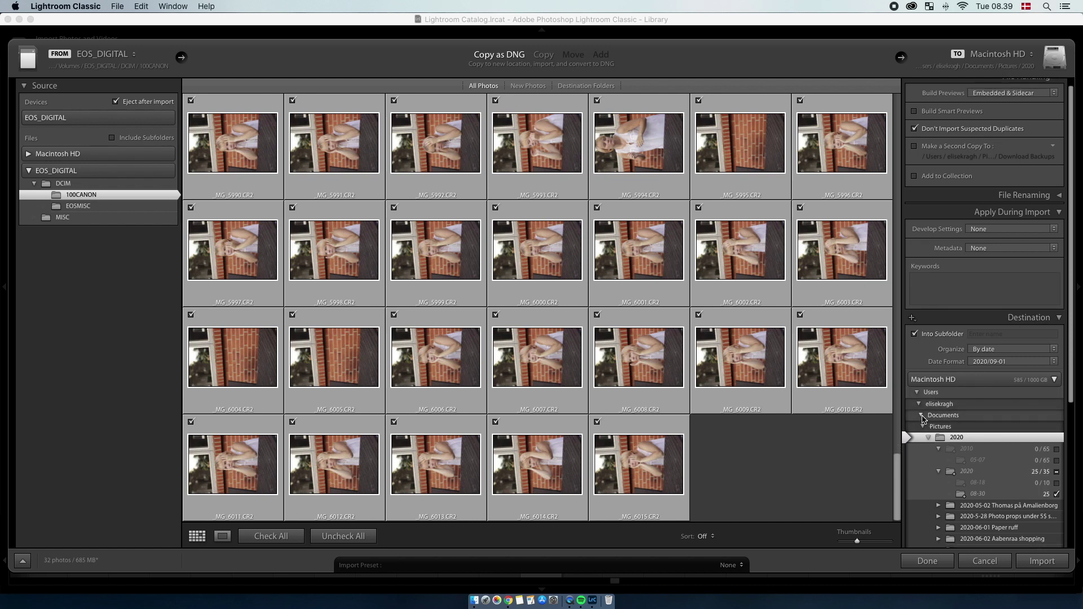
{"action": "scroll", "coordinate": [933, 460], "scroll_direction": "up", "scroll_amount": 1}
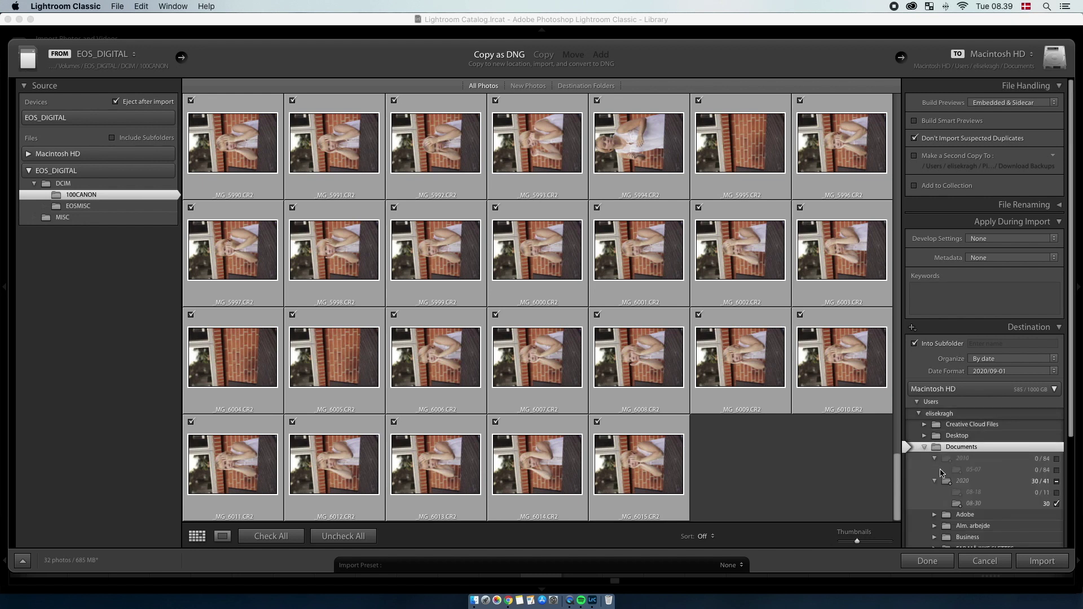
{"action": "scroll", "coordinate": [936, 465], "scroll_direction": "down", "scroll_amount": 8}
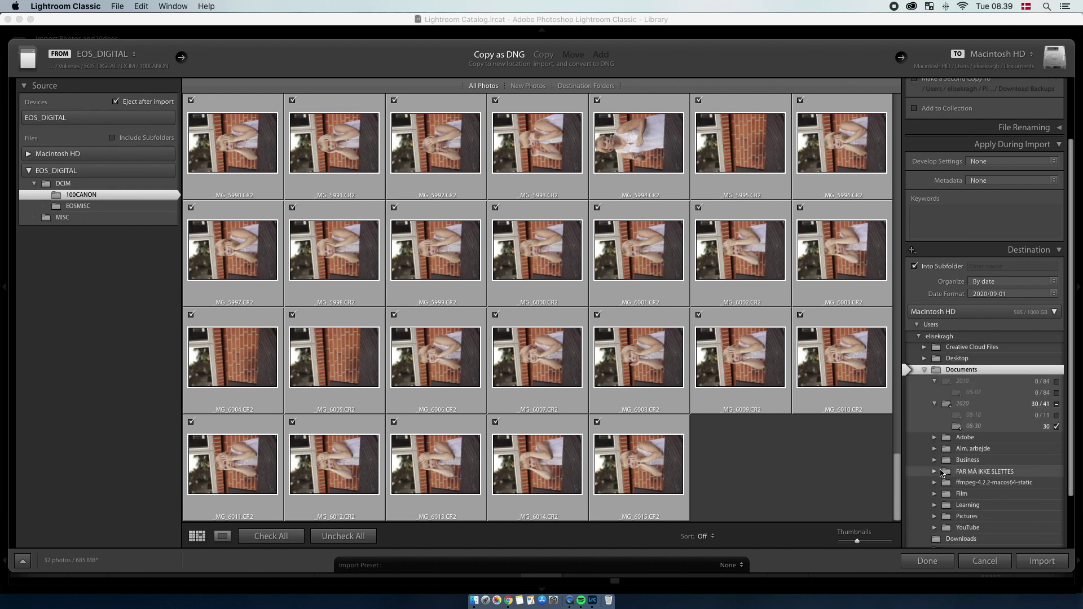
{"action": "left_click", "coordinate": [935, 517]}
{"action": "scroll", "coordinate": [934, 519], "scroll_direction": "down", "scroll_amount": 7}
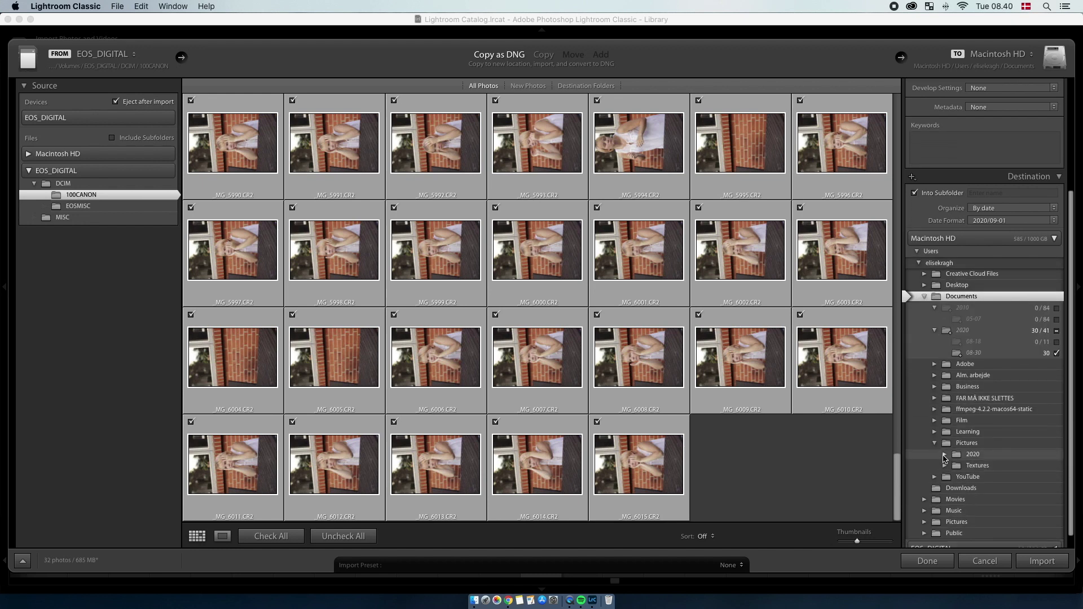
{"action": "left_click", "coordinate": [972, 458]}
{"action": "scroll", "coordinate": [1005, 345], "scroll_direction": "down", "scroll_amount": 15}
{"action": "left_click", "coordinate": [1042, 561]}
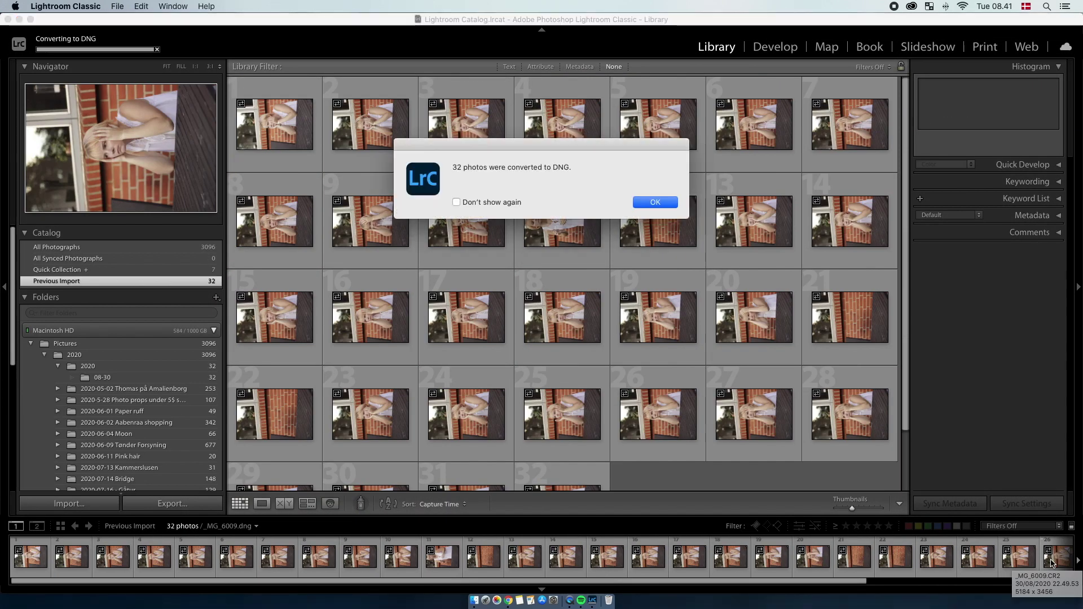
{"action": "left_click", "coordinate": [655, 202]}
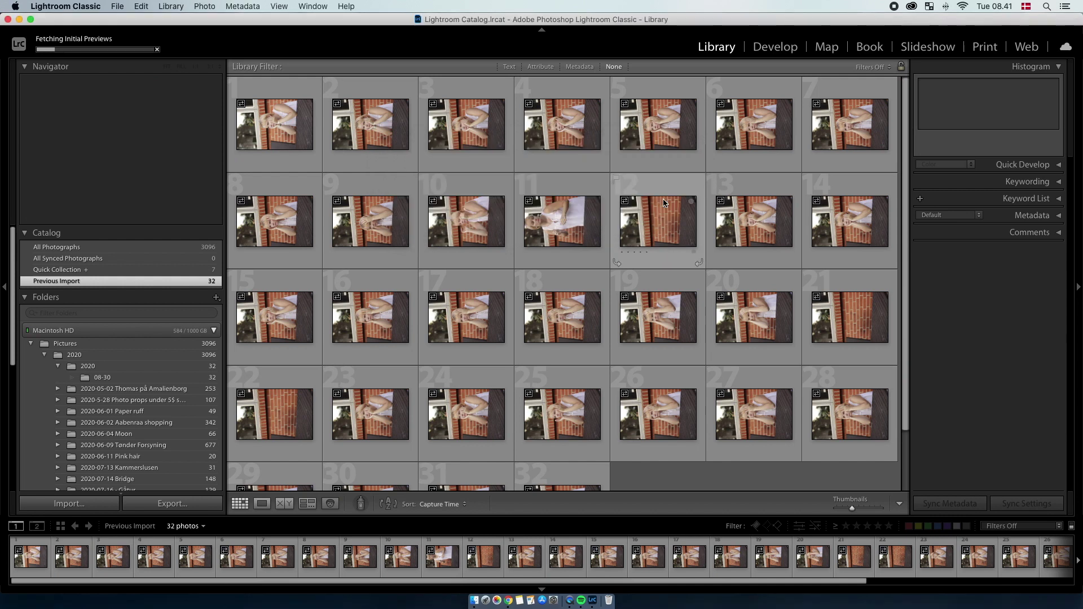
Step: Move the imported 08-30 folder directly into the upper 2020 folder and rename it 2020-08-30 Hands
{"action": "left_click", "coordinate": [101, 359]}
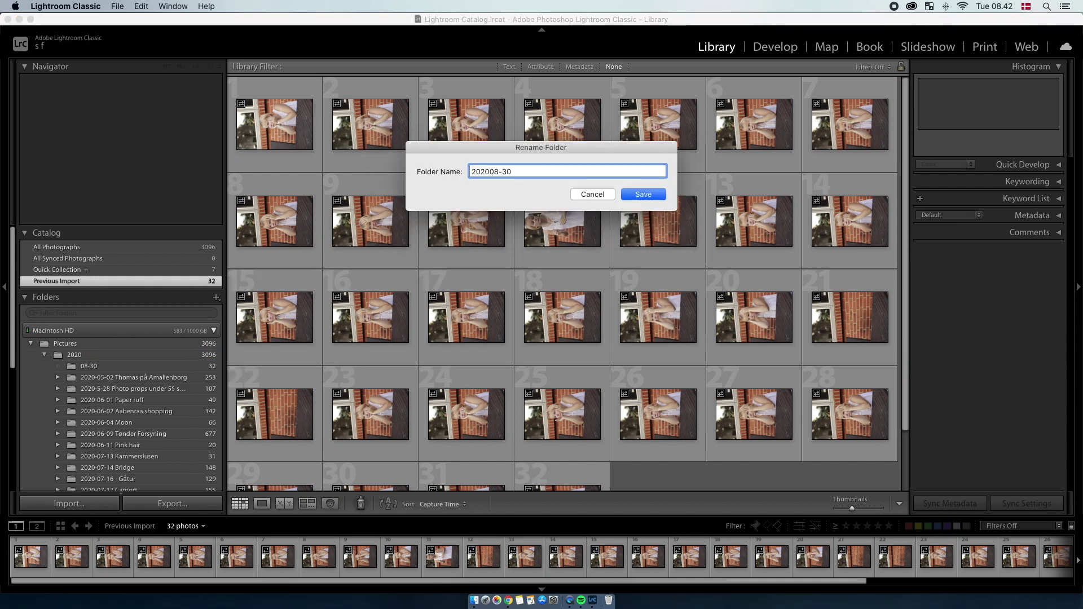
{"action": "type", "text": "-30 Hands"}
{"action": "key", "text": "Return"}
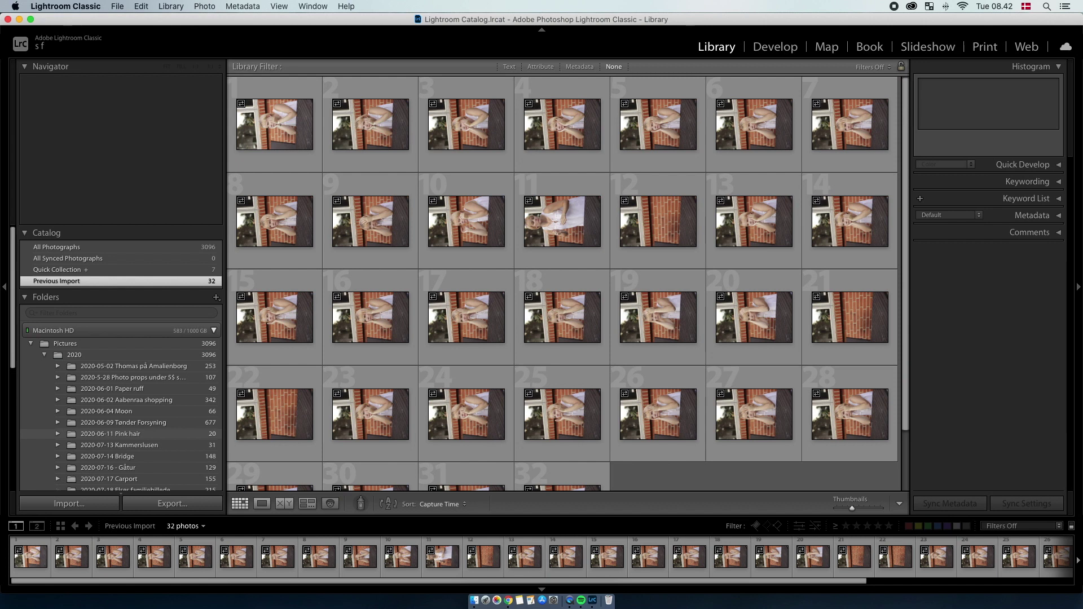
Step: Create a subfolder named Capture inside the 2020-08-30 Hands folder
{"action": "scroll", "coordinate": [77, 432], "scroll_direction": "down", "scroll_amount": 3}
{"action": "scroll", "coordinate": [76, 432], "scroll_direction": "down", "scroll_amount": 4}
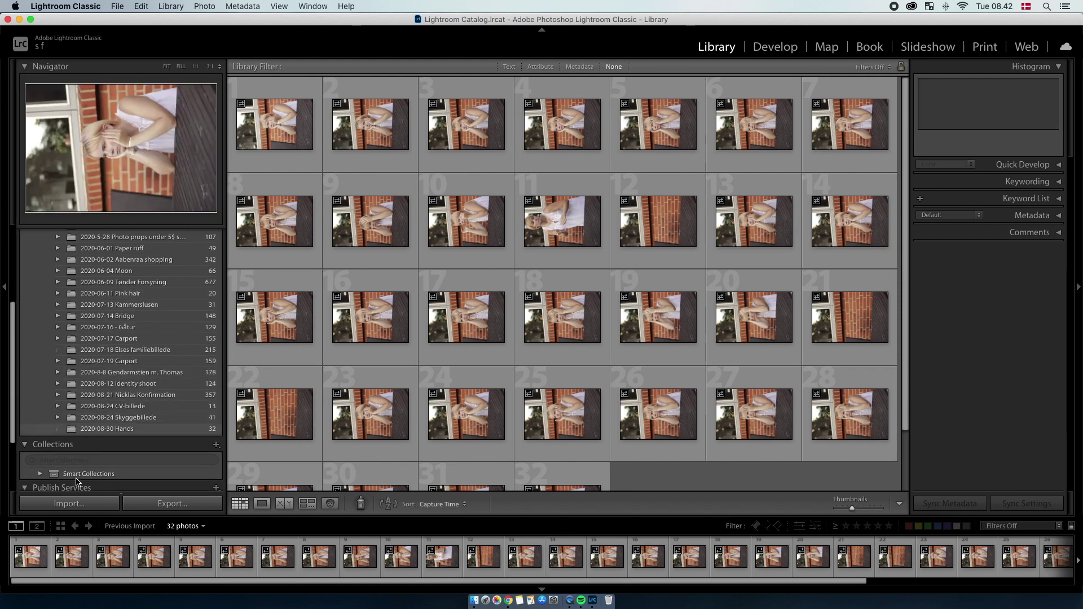
{"action": "right_click", "coordinate": [102, 431]}
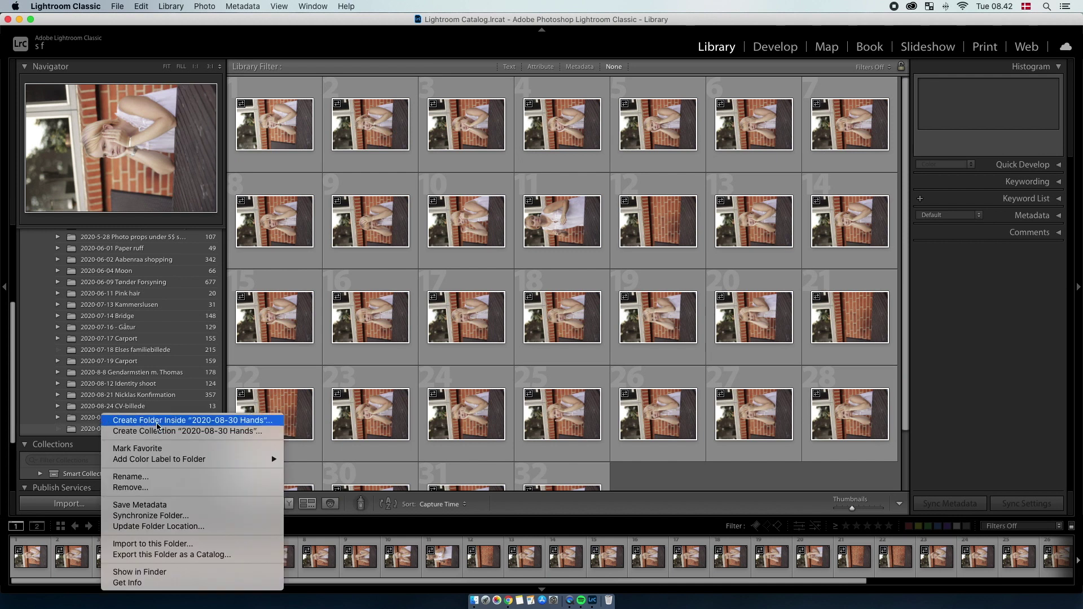
{"action": "left_click", "coordinate": [160, 422]}
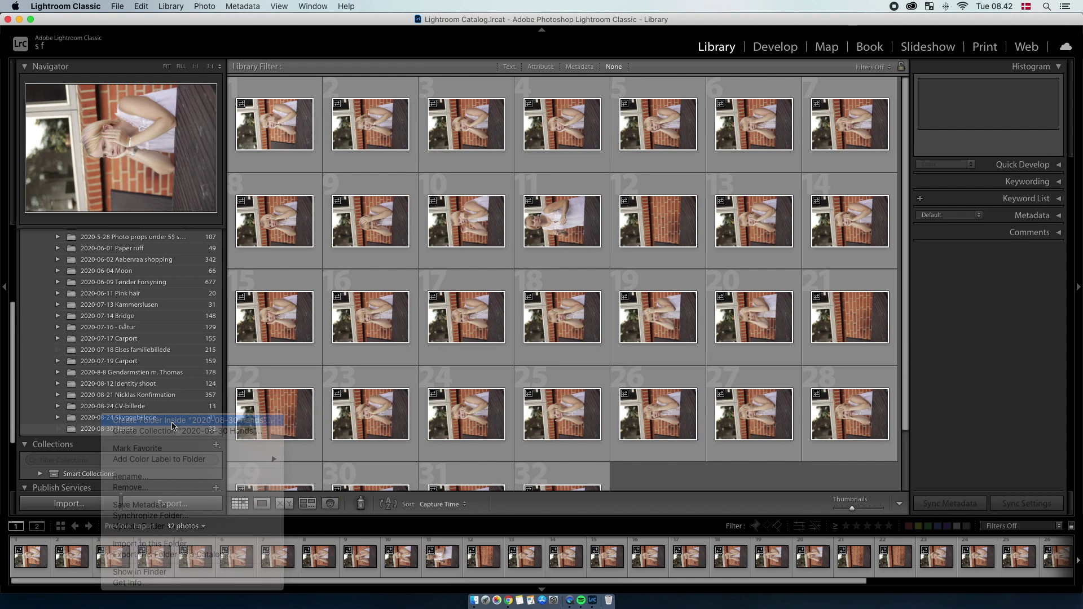
Step: Create the further subfolders Selects, Master and Output inside the 2020-08-30 Hands folder
{"action": "right_click", "coordinate": [100, 428]}
{"action": "left_click", "coordinate": [140, 411]}
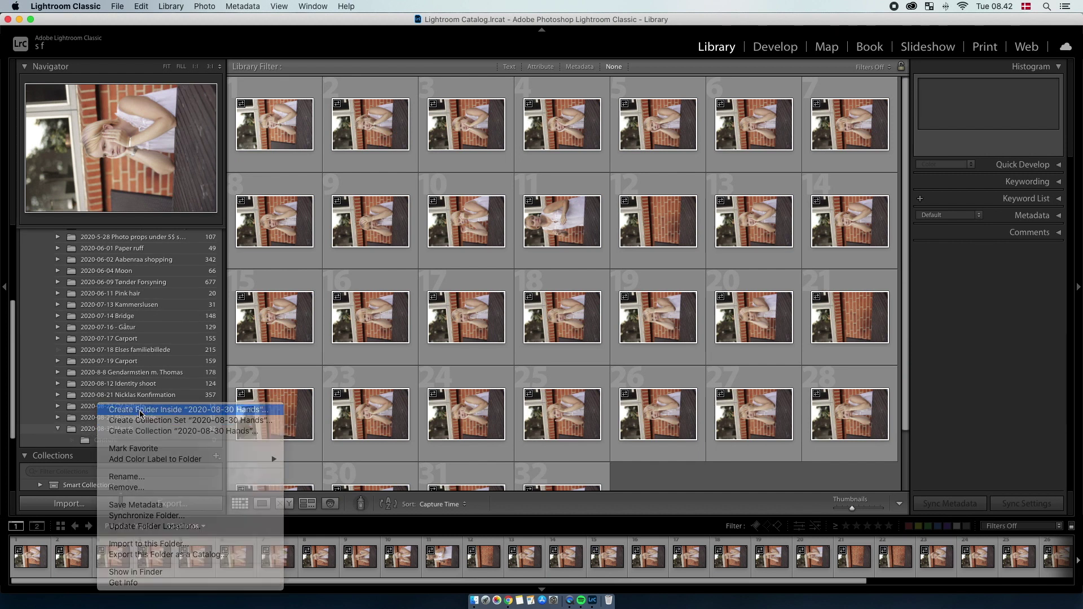
{"action": "type", "text": "Sele"}
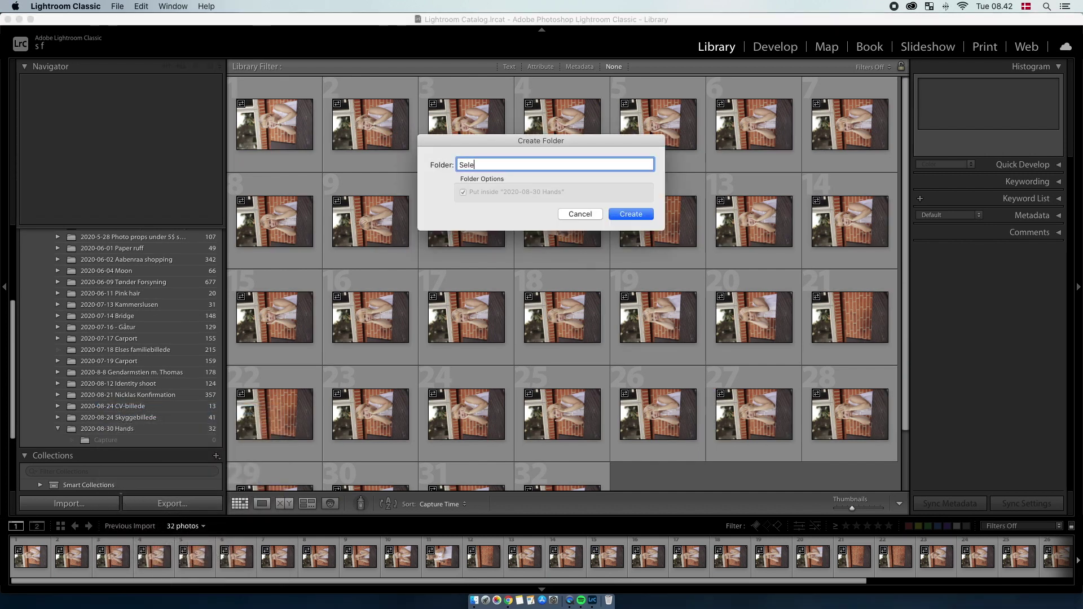
{"action": "type", "text": "cts"}
{"action": "key", "text": "Return"}
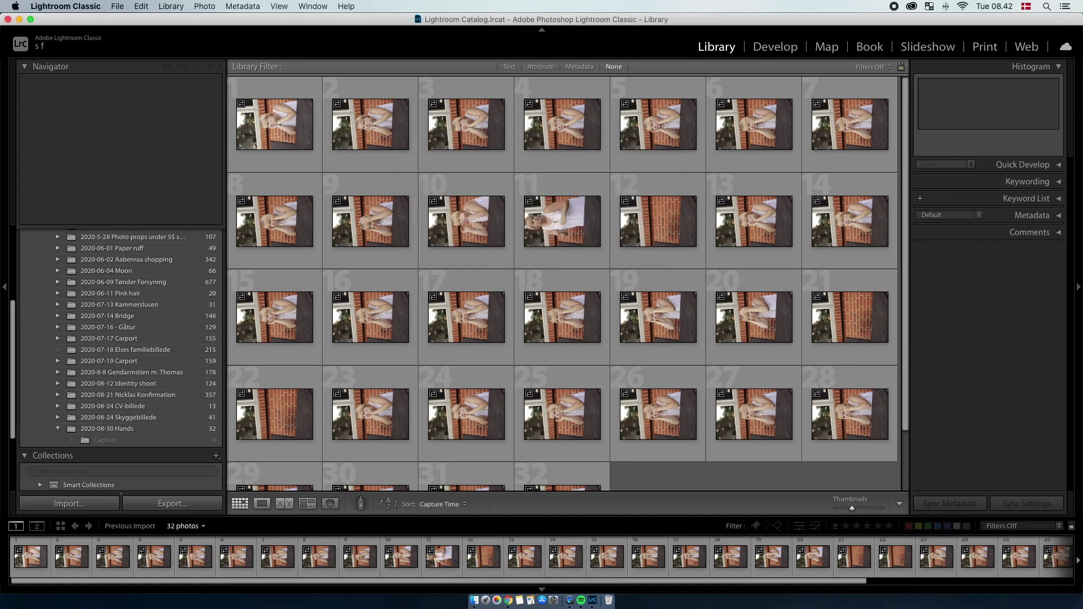
{"action": "right_click", "coordinate": [105, 430]}
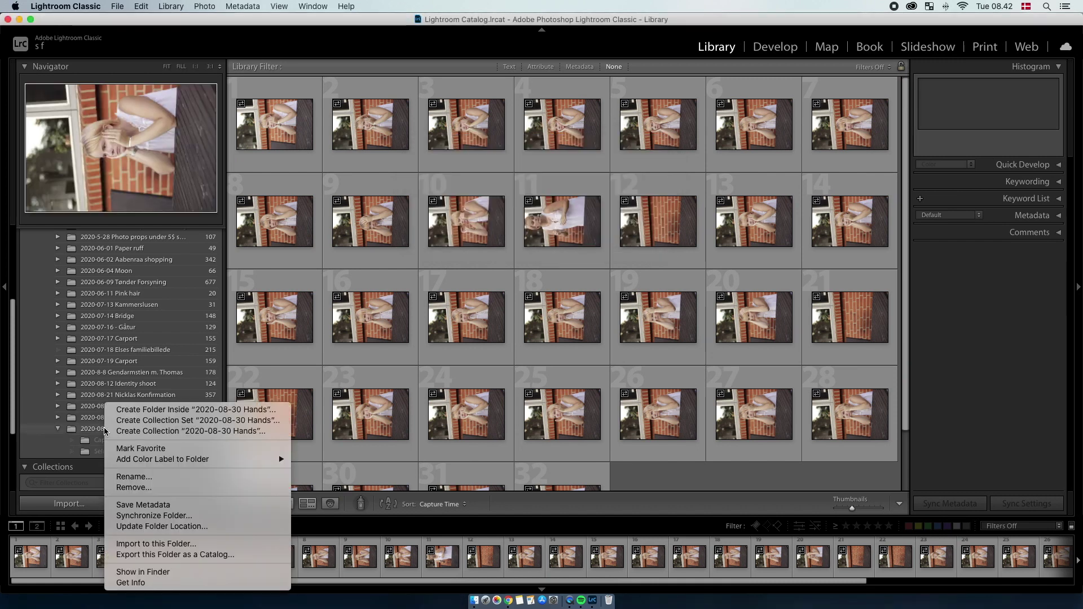
{"action": "left_click", "coordinate": [175, 411]}
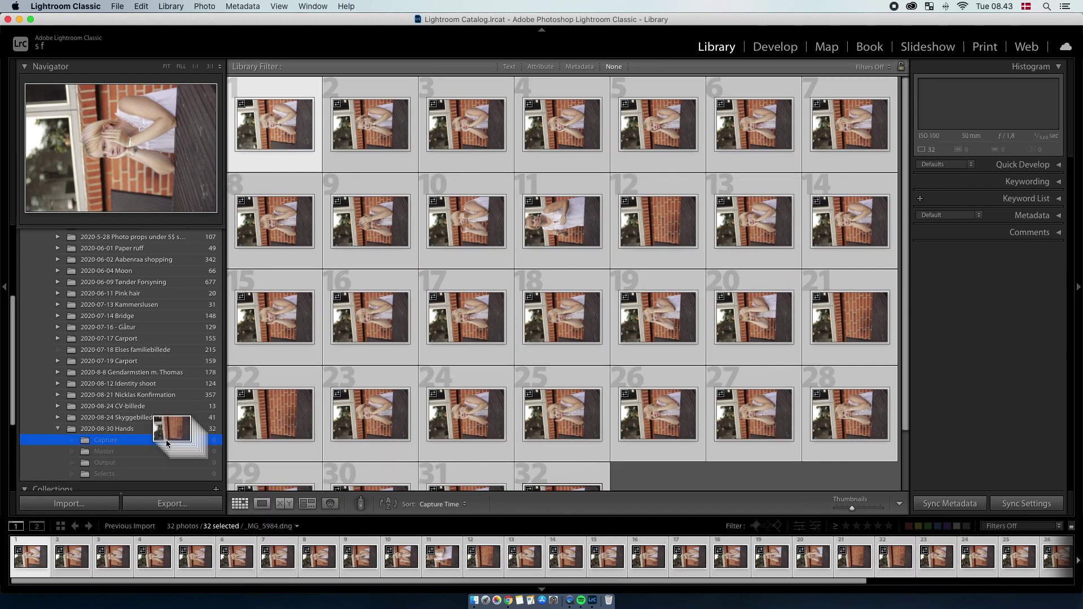
Step: Move all selected imported photos into the Capture subfolder and open that folder
{"action": "left_click_drag", "start_coordinate": [158, 446], "coordinate": [164, 440]}
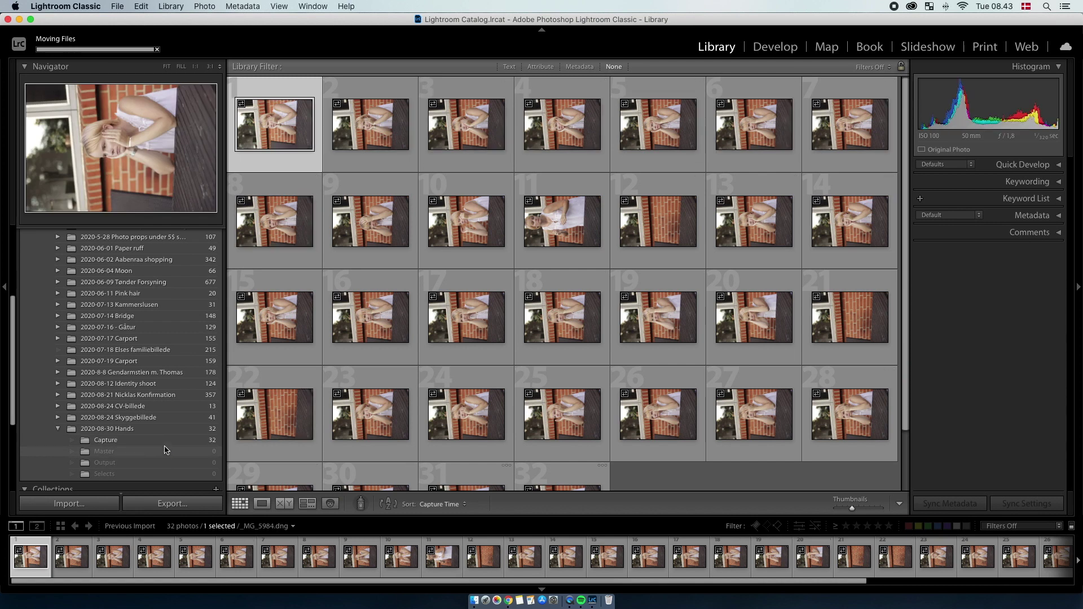
{"action": "left_click", "coordinate": [174, 445]}
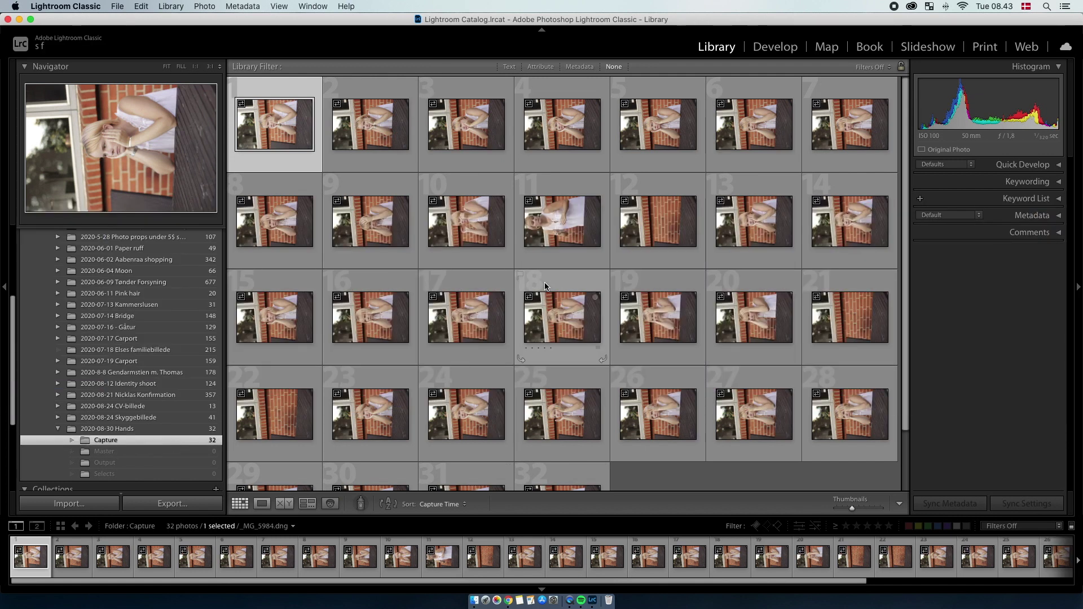
Step: In the Develop module, try star ratings 1 to 5 on the first photo, then rate the first two photos 1 star each
{"action": "left_click", "coordinate": [775, 48]}
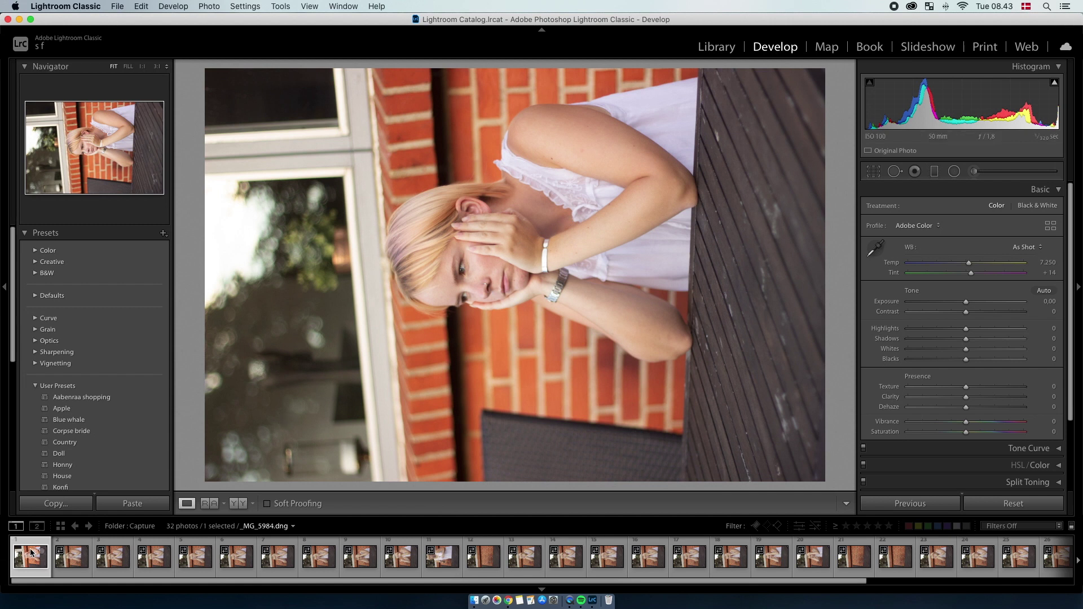
{"action": "key", "text": "1"}
{"action": "key", "text": "2"}
{"action": "key", "text": "3"}
{"action": "key", "text": "4"}
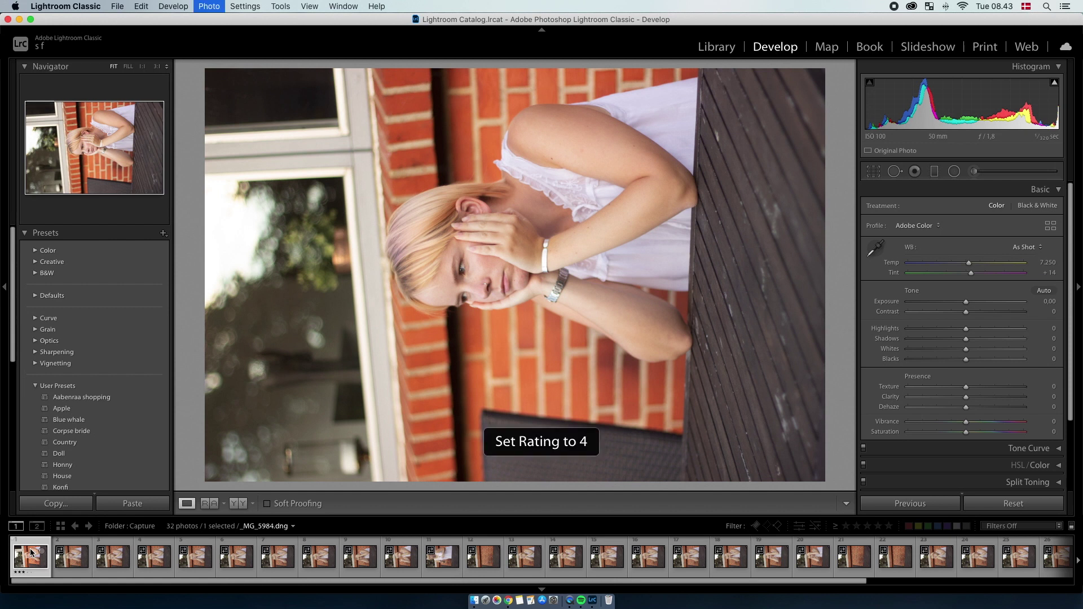
{"action": "key", "text": "5"}
{"action": "key", "text": "1"}
{"action": "key", "text": "1"}
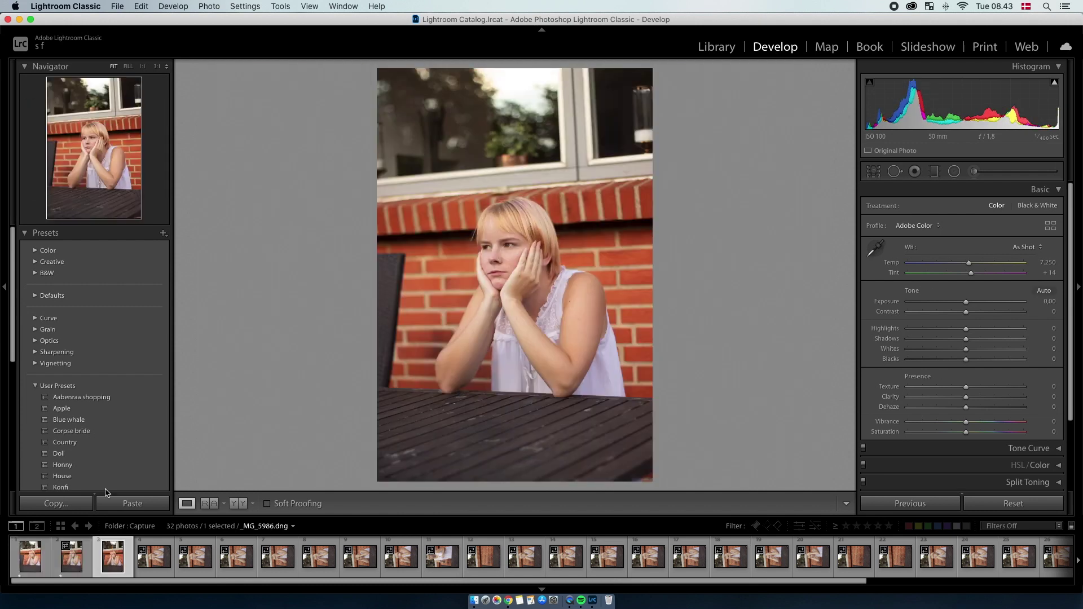
Step: Check the third photo up close and rate it 4 stars, then rate the remaining photos, giving MG_6014 4 stars and MG_6015 1 star
{"action": "key", "text": "z"}
{"action": "key", "text": "z"}
{"action": "key", "text": "4"}
{"action": "key", "text": "3"}
{"action": "key", "text": "3"}
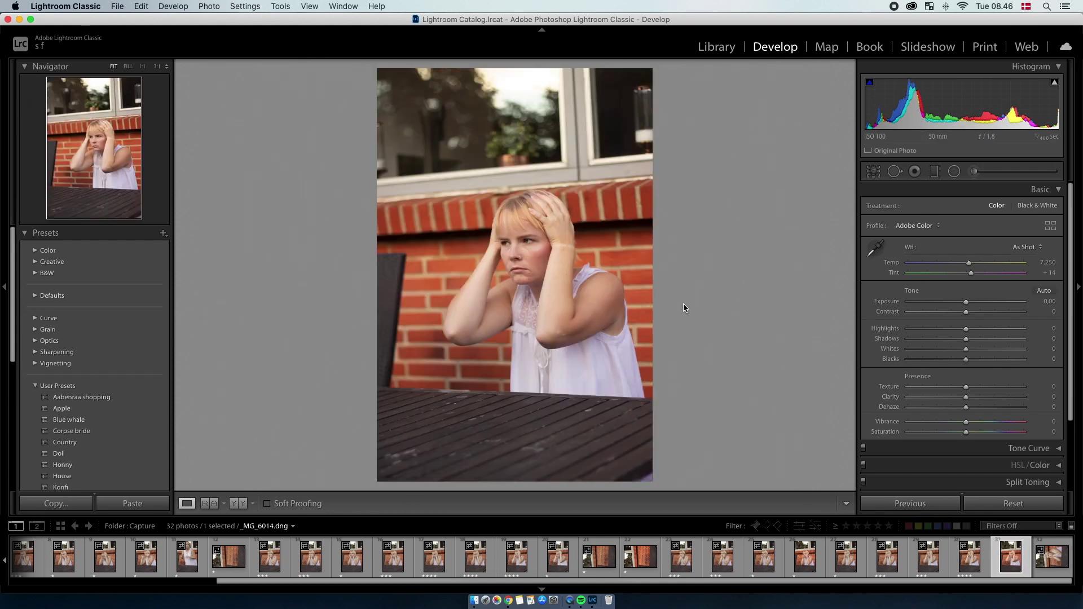
{"action": "key", "text": "4"}
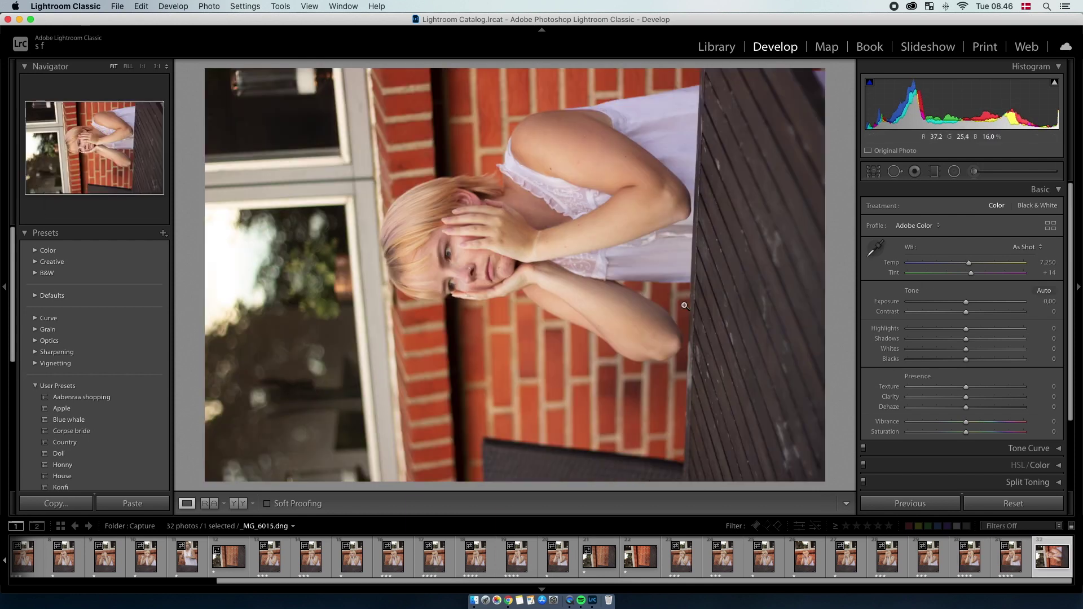
{"action": "key", "text": "1"}
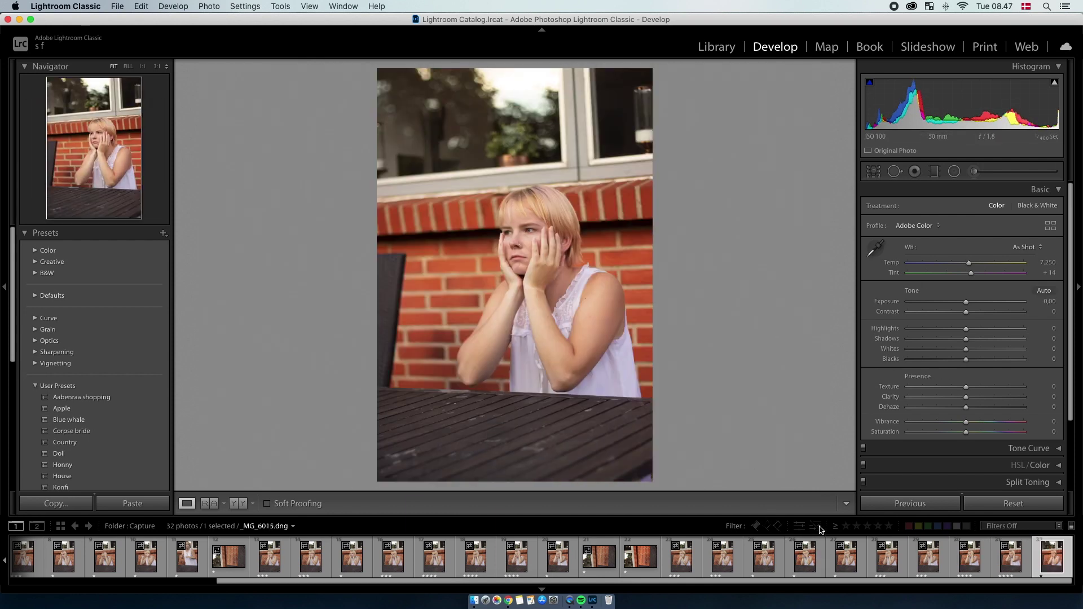
Step: Filter the filmstrip to photos rated 4 stars and higher and go through the matching photos
{"action": "left_click", "coordinate": [877, 529]}
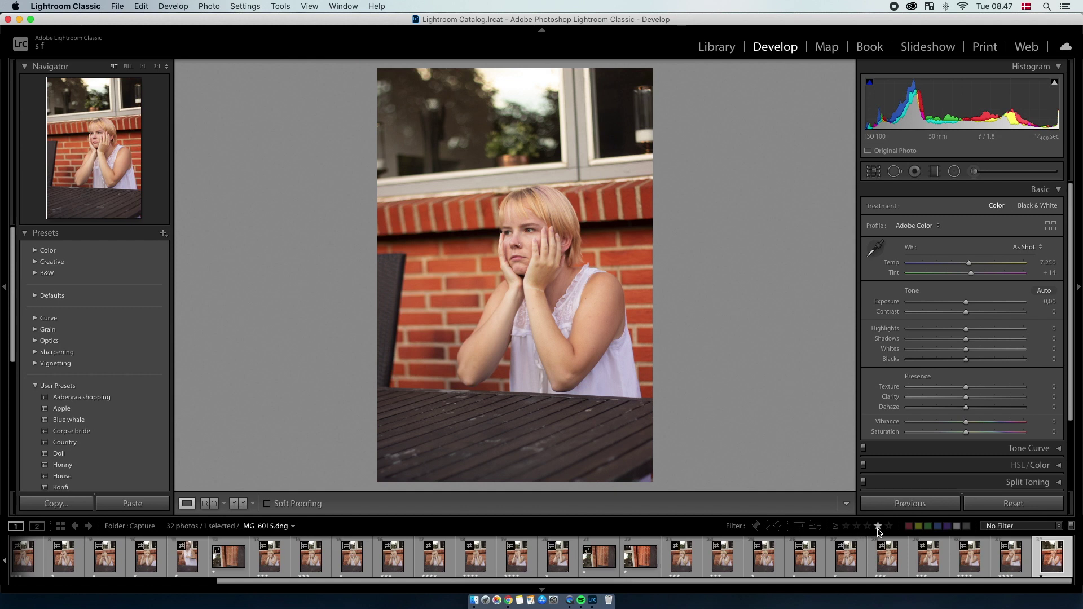
{"action": "left_click", "coordinate": [879, 527]}
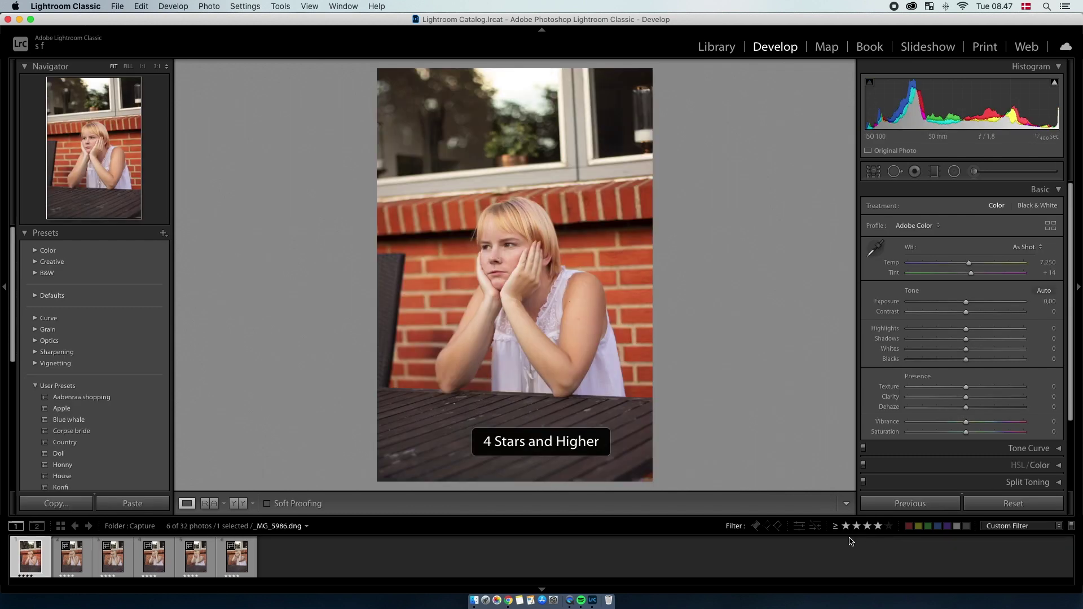
{"action": "key", "text": "Right"}
{"action": "key", "text": "Right"}
{"action": "key", "text": "Right"}
{"action": "key", "text": "Right"}
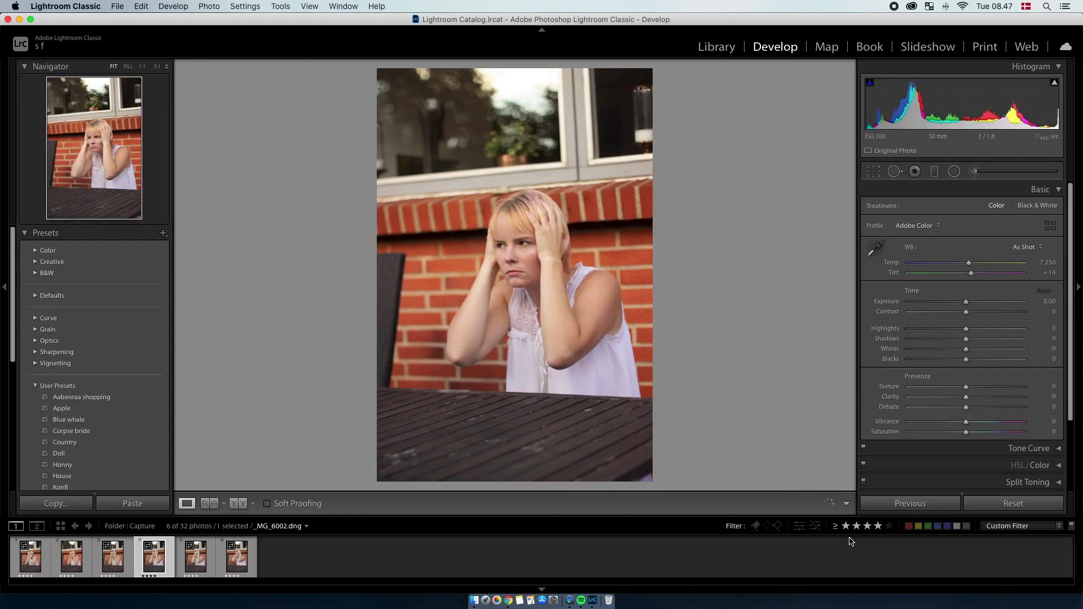
Step: Lower the filmstrip filter to 3 stars and higher, look through the matching photos, and restore the 4-star filter on the first photo
{"action": "key", "text": "Home"}
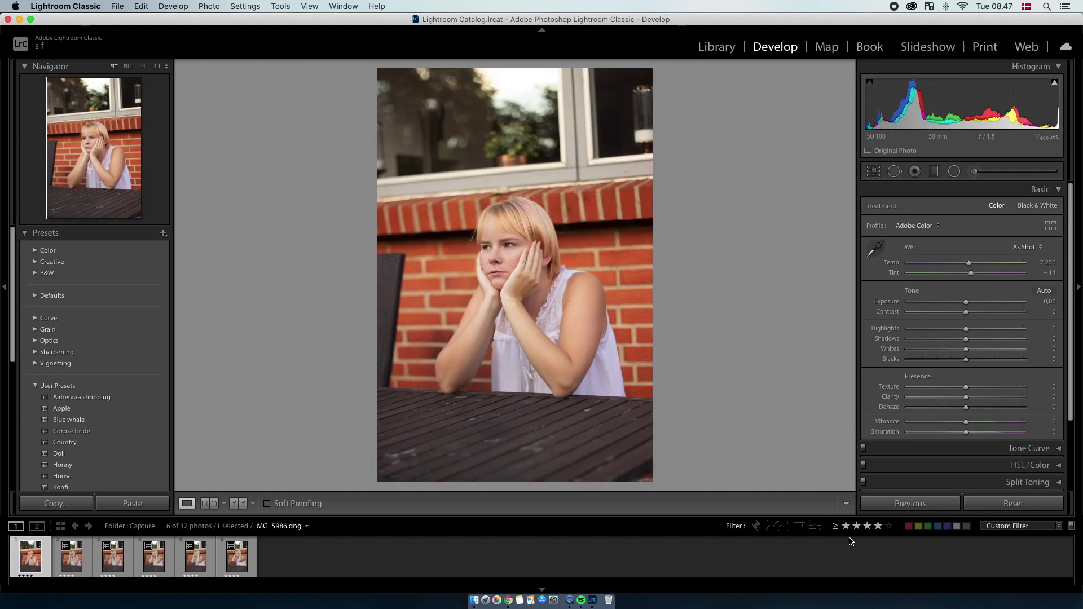
{"action": "left_click", "coordinate": [77, 576]}
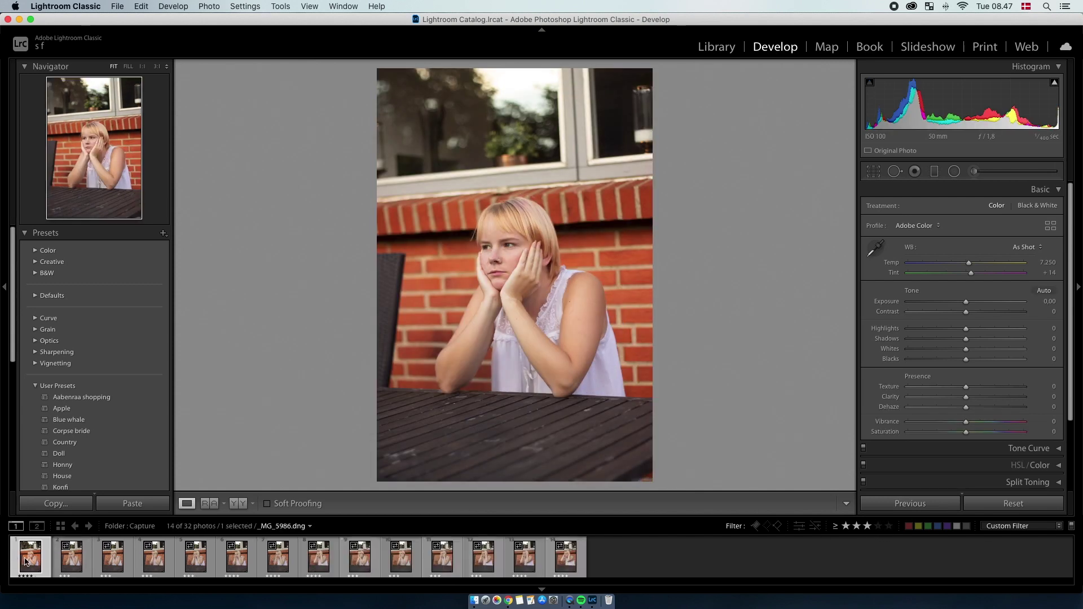
{"action": "left_click", "coordinate": [25, 561]}
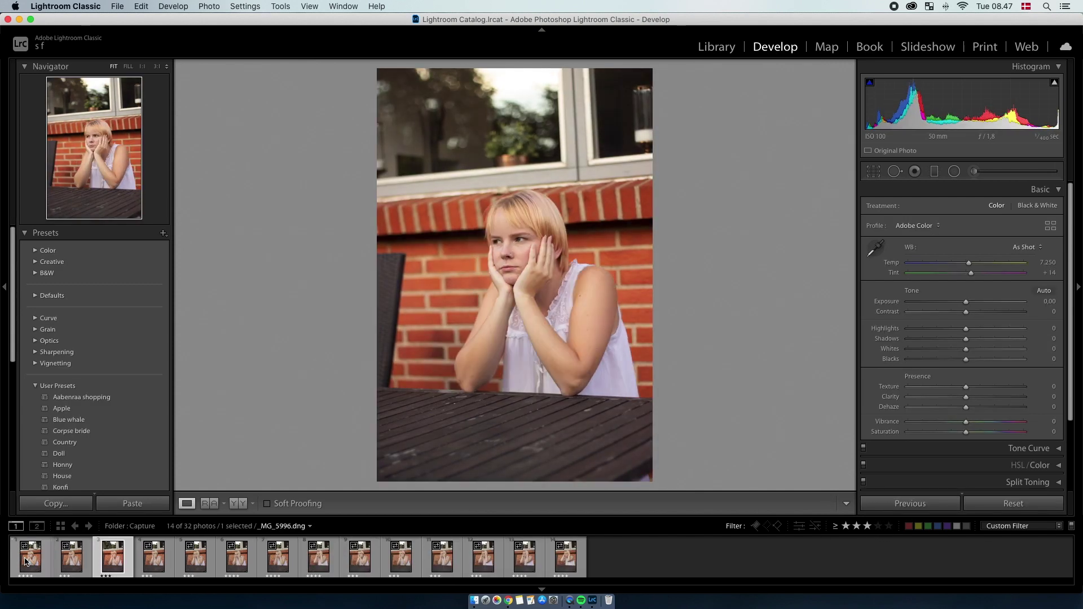
{"action": "left_click", "coordinate": [565, 557]}
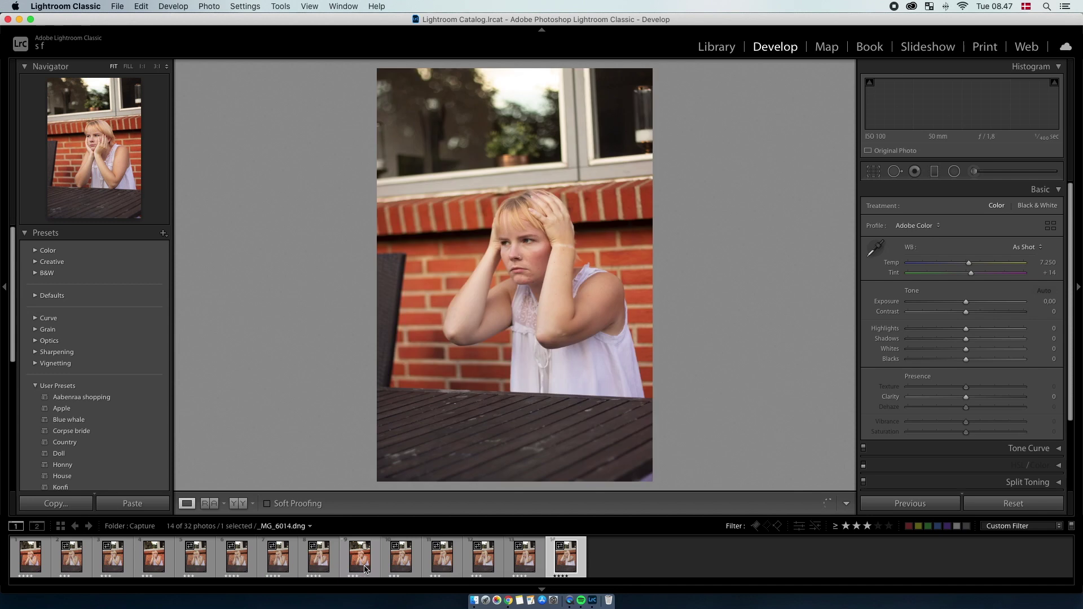
{"action": "left_click", "coordinate": [878, 525]}
{"action": "left_click", "coordinate": [25, 566]}
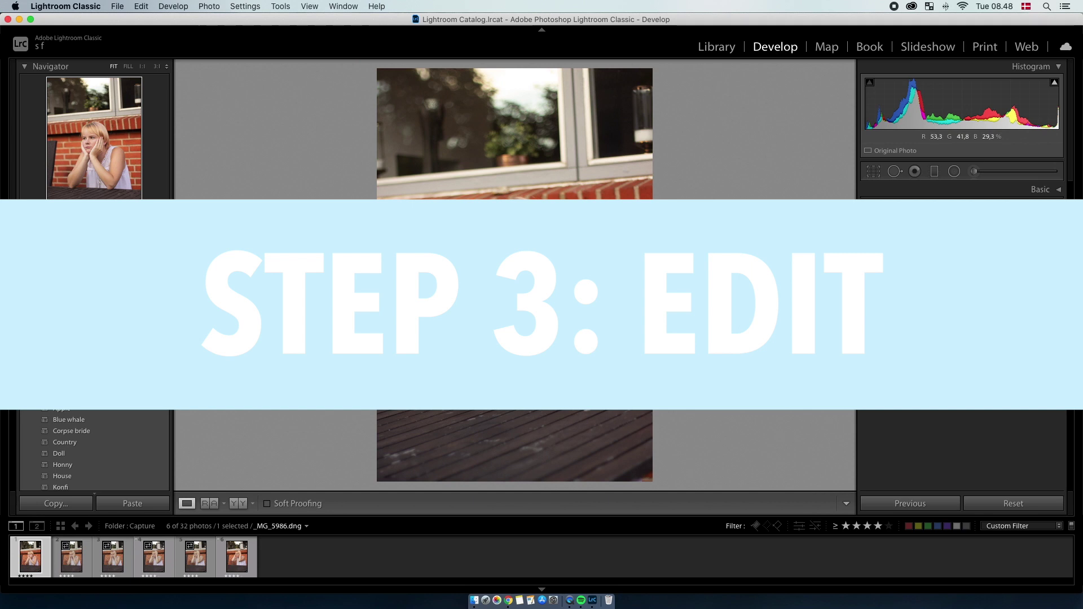
Step: Preview the user presets on the first photo and apply the Doll preset
{"action": "scroll", "coordinate": [151, 309], "scroll_direction": "down", "scroll_amount": 3}
{"action": "scroll", "coordinate": [151, 308], "scroll_direction": "down", "scroll_amount": 1}
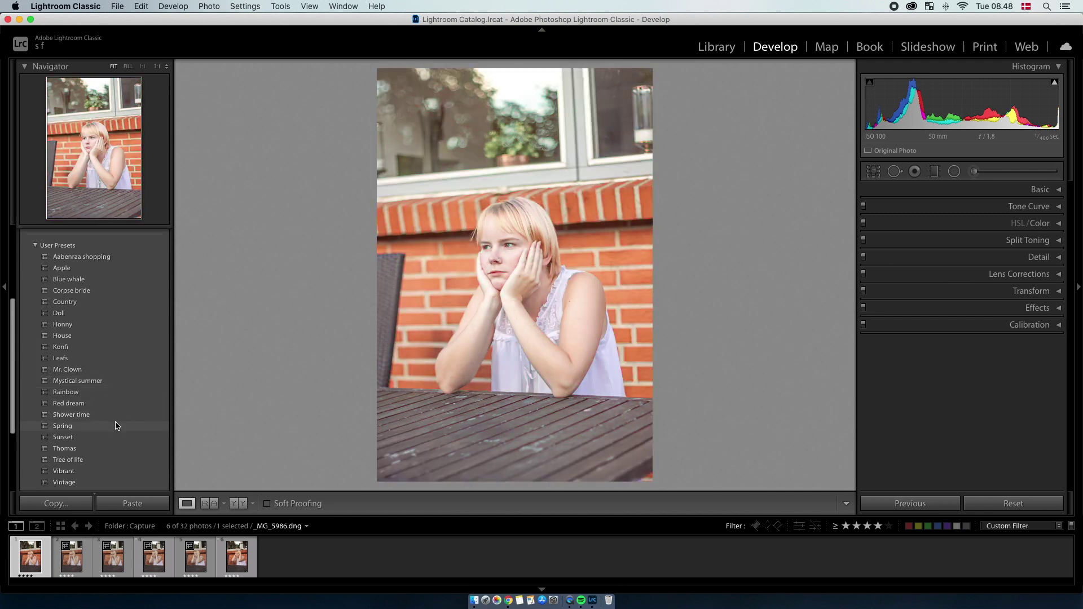
{"action": "left_click", "coordinate": [149, 430]}
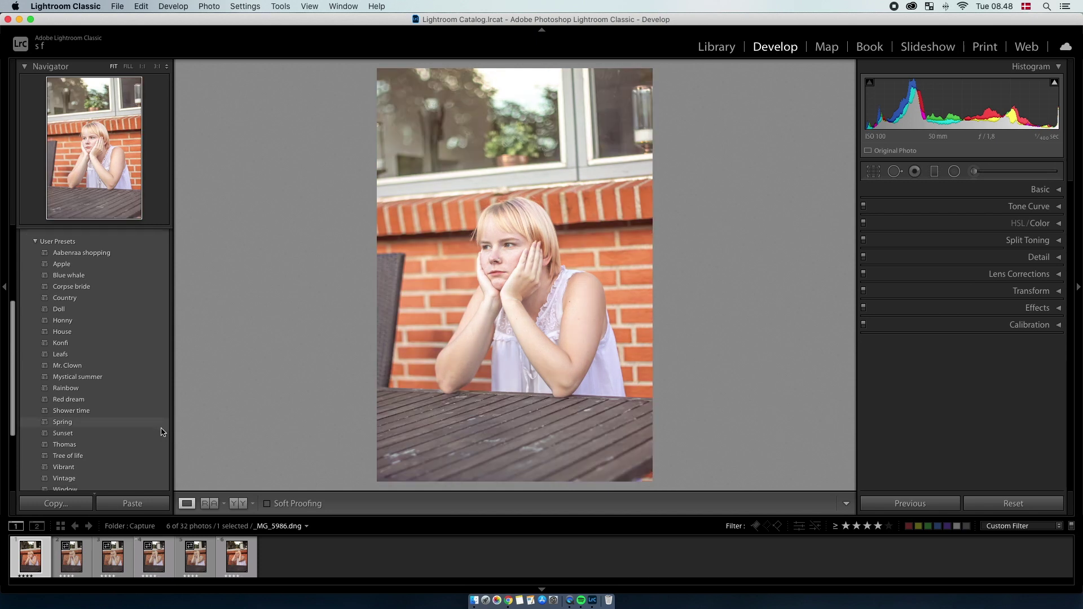
{"action": "scroll", "coordinate": [162, 431], "scroll_direction": "down", "scroll_amount": 2}
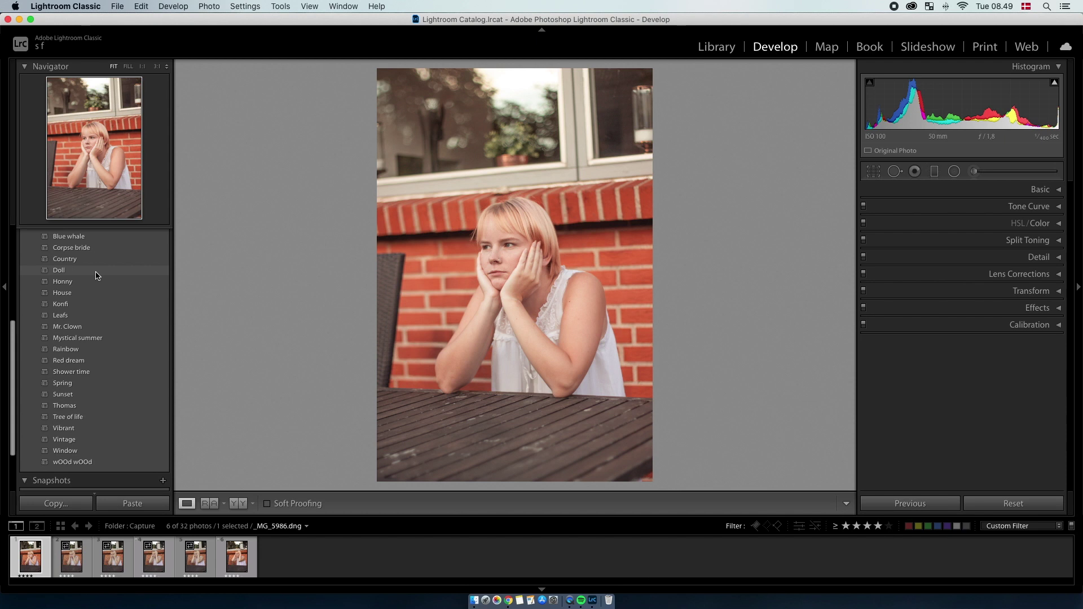
{"action": "left_click", "coordinate": [163, 276]}
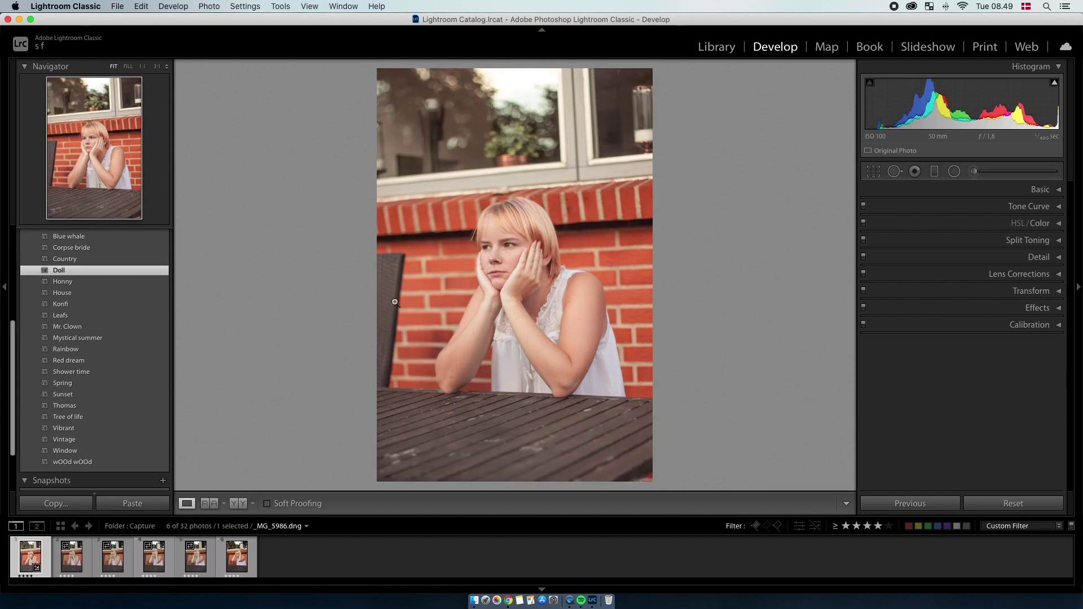
Step: In the Basic adjustments, set Exposure to -0.15, Highlights to +9, Whites to +24 and Blacks to +70
{"action": "left_click", "coordinate": [1041, 189]}
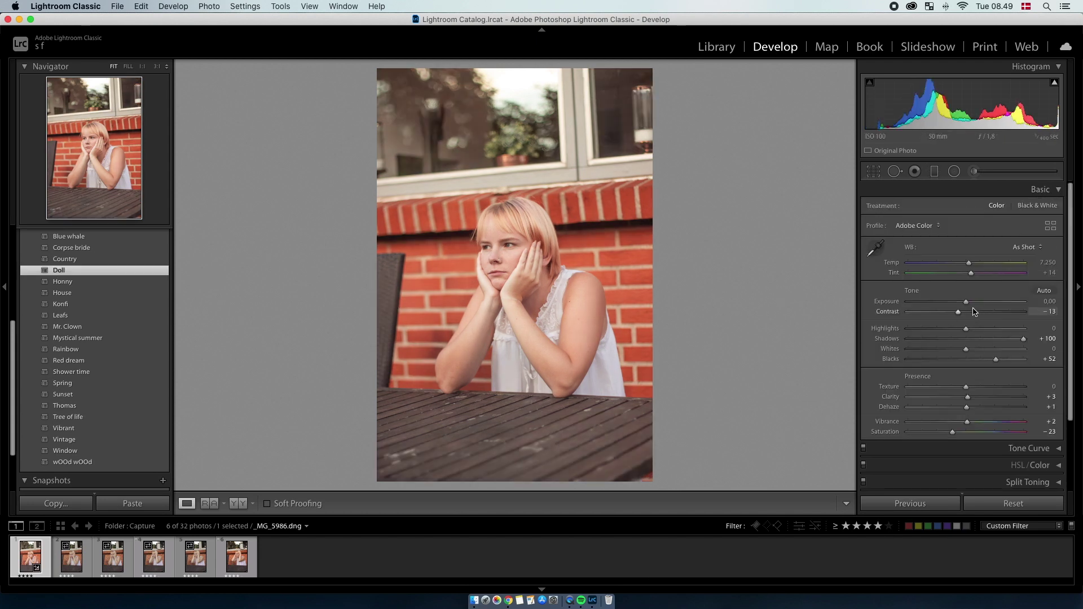
{"action": "left_click_drag", "start_coordinate": [966, 302], "coordinate": [964, 302]}
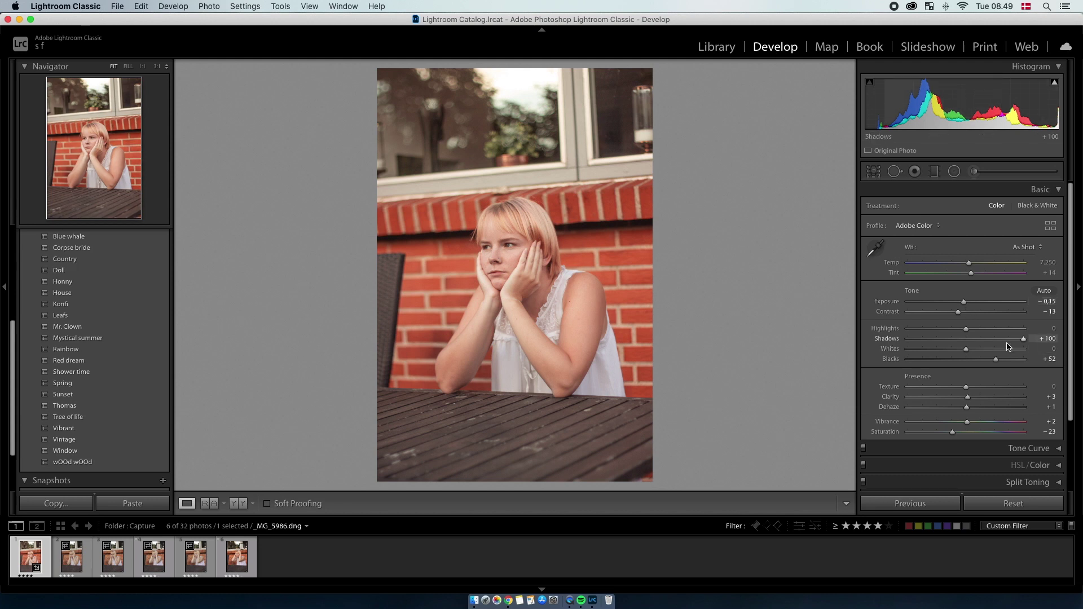
{"action": "left_click_drag", "start_coordinate": [966, 328], "coordinate": [981, 351]}
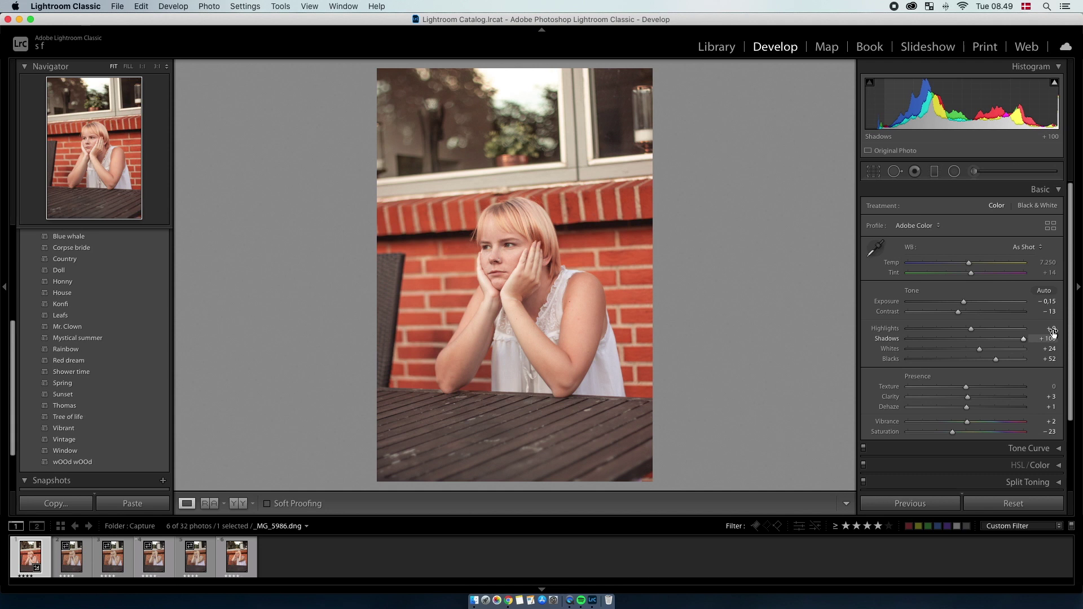
{"action": "left_click_drag", "start_coordinate": [995, 360], "coordinate": [1008, 361]}
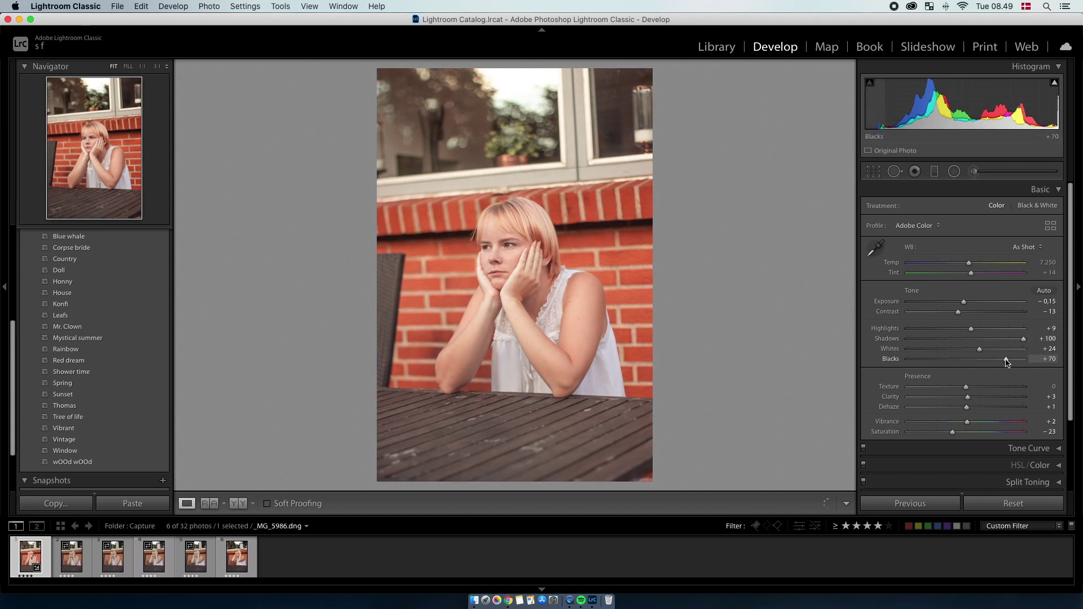
{"action": "left_click", "coordinate": [1043, 194]}
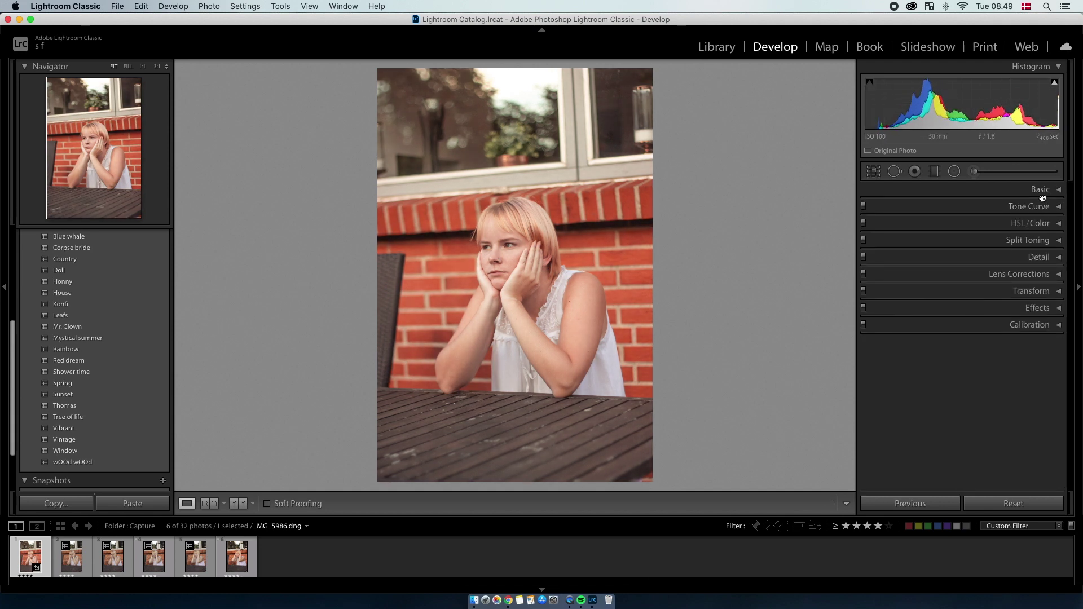
Step: Reshape the combined RGB tone curve with an upper point at 143/148, adjusted shadow points, and a lower midtone point at 89/72
{"action": "left_click", "coordinate": [1043, 207]}
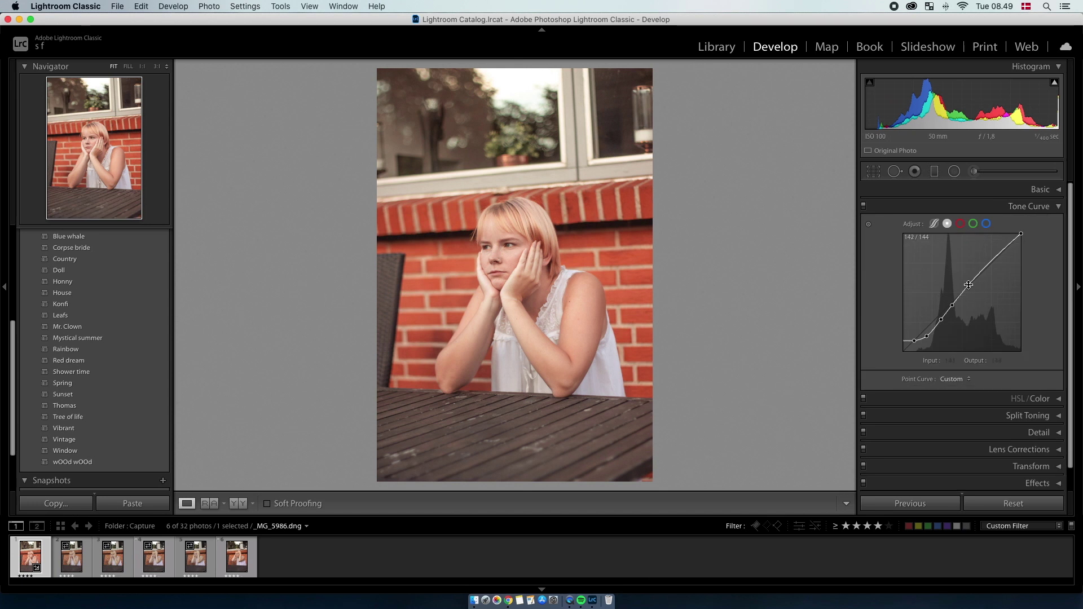
{"action": "left_click_drag", "start_coordinate": [969, 285], "coordinate": [970, 286]}
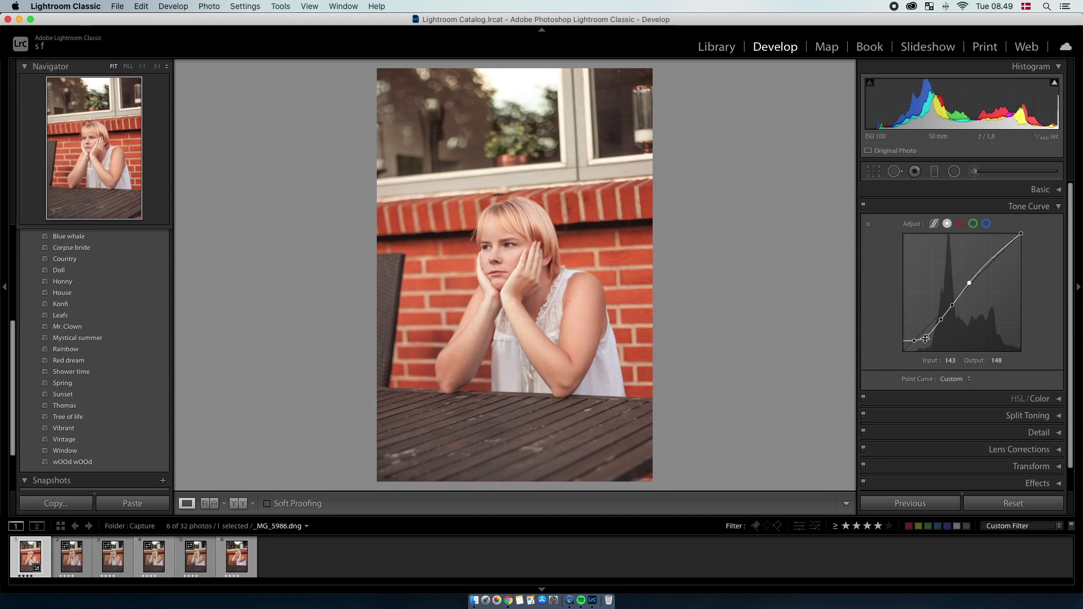
{"action": "left_click_drag", "start_coordinate": [912, 342], "coordinate": [925, 338]}
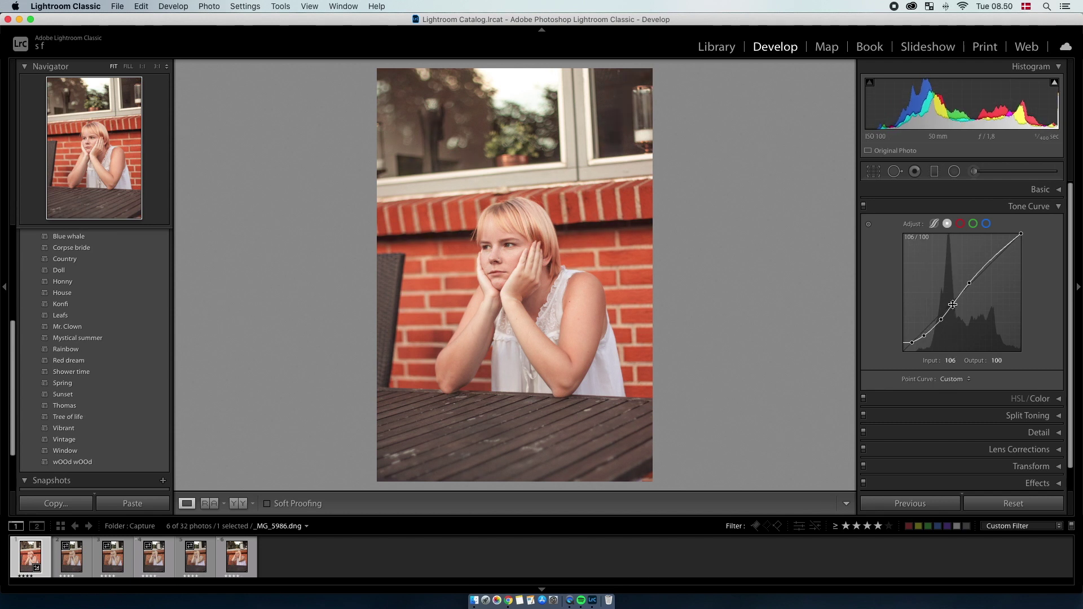
{"action": "left_click_drag", "start_coordinate": [942, 320], "coordinate": [946, 320]}
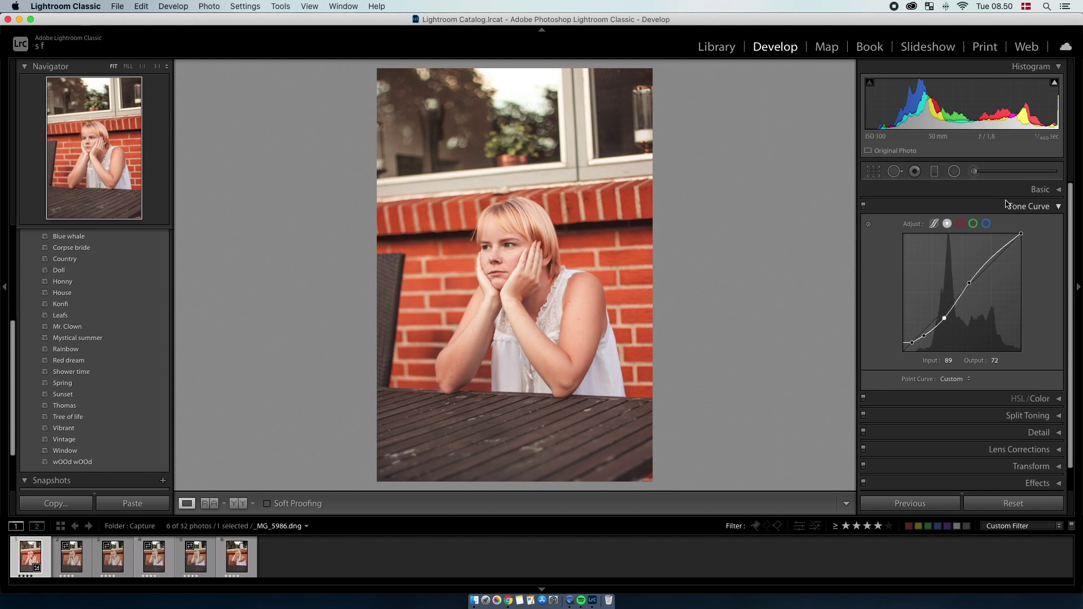
Step: Shape the red channel's tone curve with points at 161/156 and about 55/54, and compare the photo with and without the Tone Curve
{"action": "left_click", "coordinate": [961, 224]}
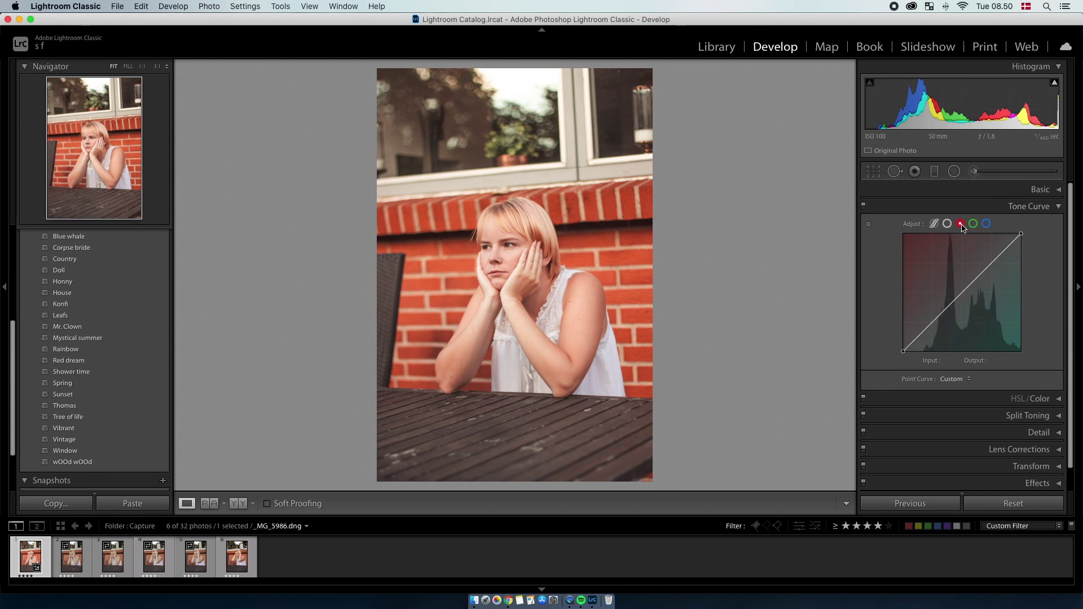
{"action": "left_click", "coordinate": [982, 281]}
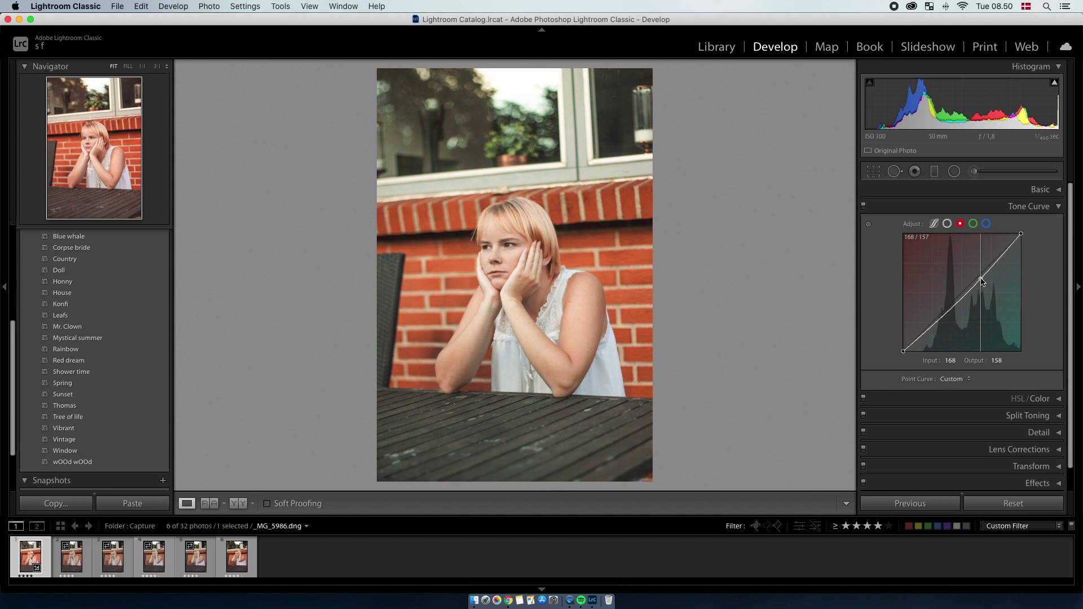
{"action": "left_click_drag", "start_coordinate": [929, 328], "coordinate": [930, 329]}
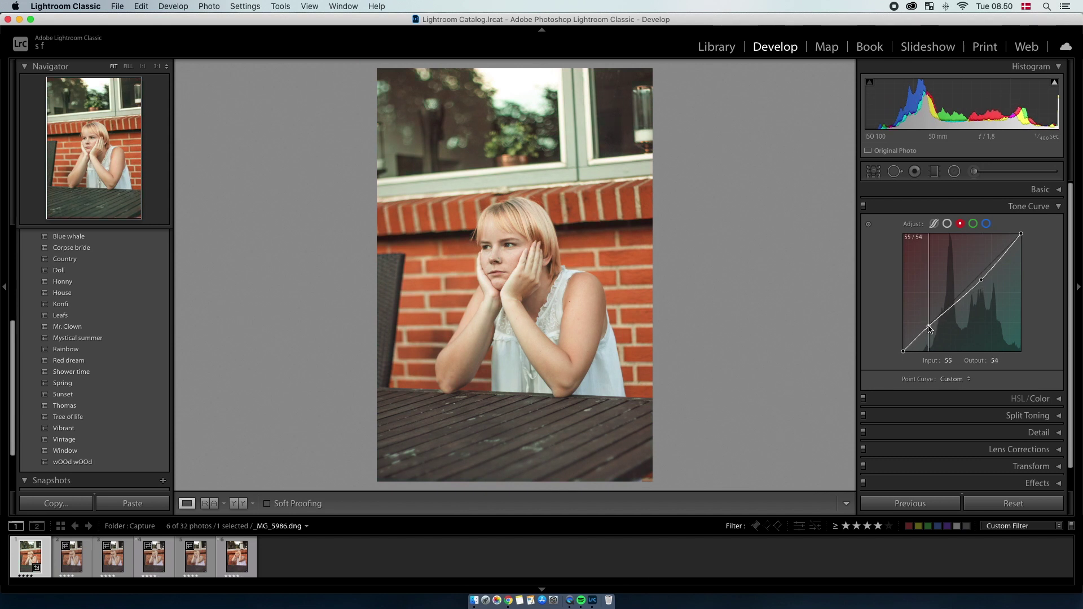
{"action": "left_click_drag", "start_coordinate": [981, 280], "coordinate": [978, 279]}
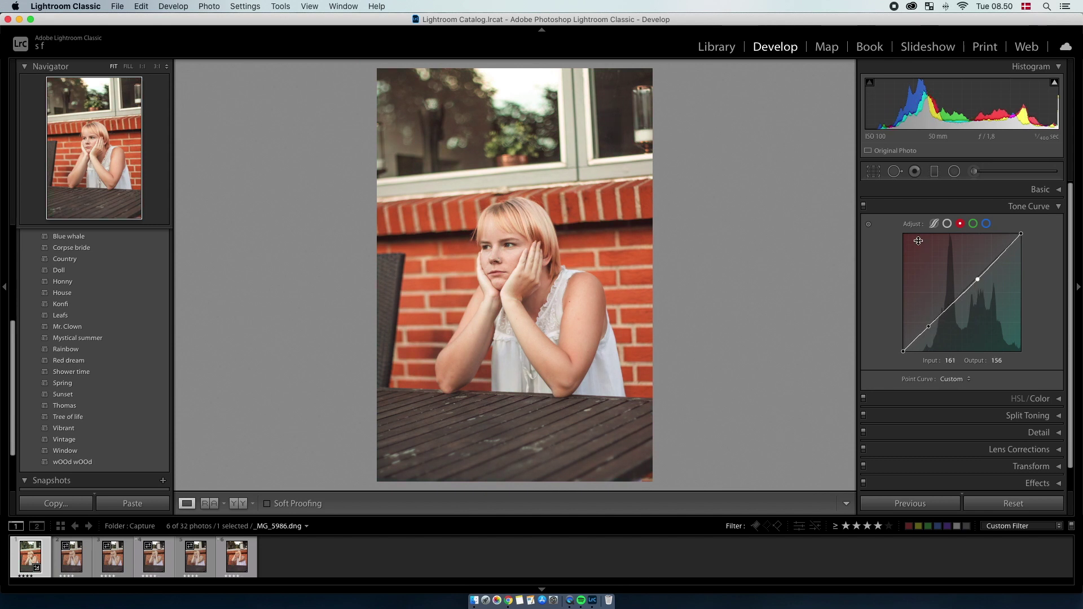
{"action": "left_click", "coordinate": [863, 206]}
{"action": "left_click", "coordinate": [864, 206]}
{"action": "left_click", "coordinate": [864, 206]}
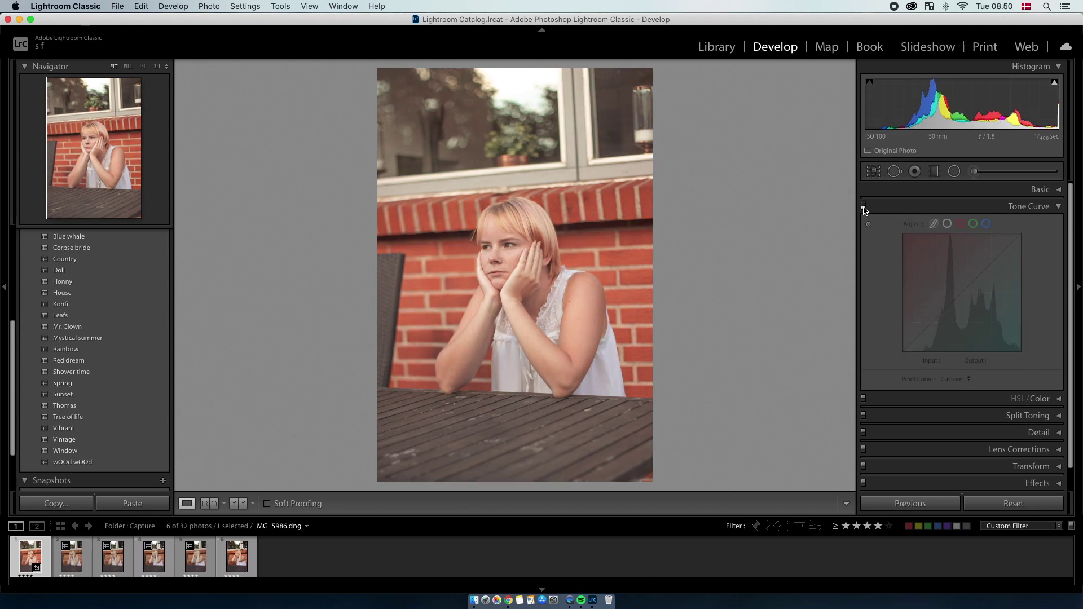
{"action": "left_click", "coordinate": [864, 207]}
{"action": "left_click", "coordinate": [864, 207]}
Step: Add an upper point and a shadow point at about 39/41 to the green channel's tone curve
{"action": "left_click", "coordinate": [973, 224]}
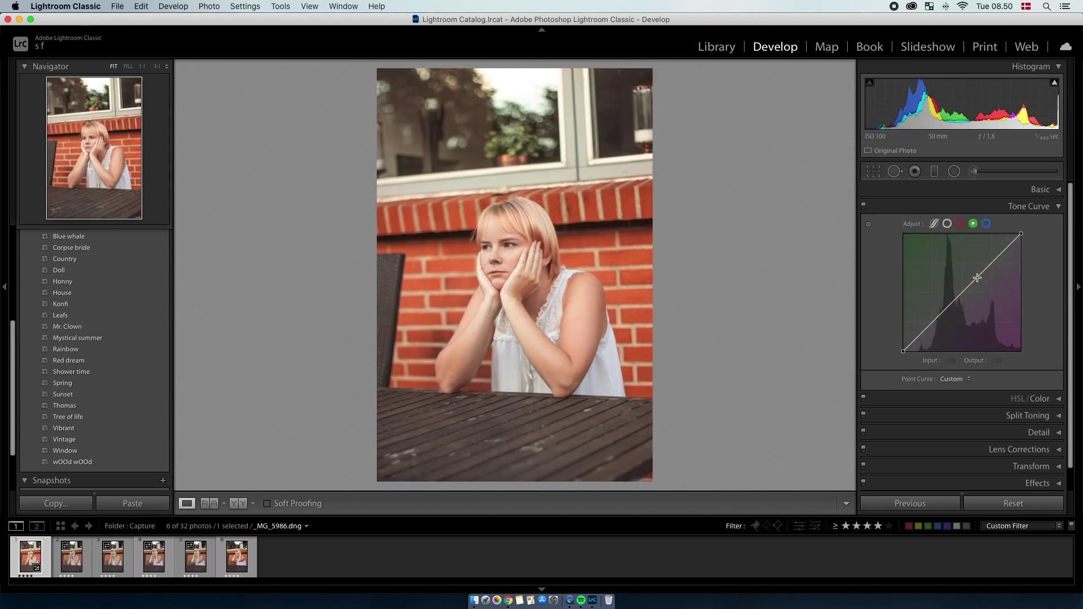
{"action": "left_click", "coordinate": [976, 277]}
{"action": "left_click_drag", "start_coordinate": [922, 333], "coordinate": [922, 334]}
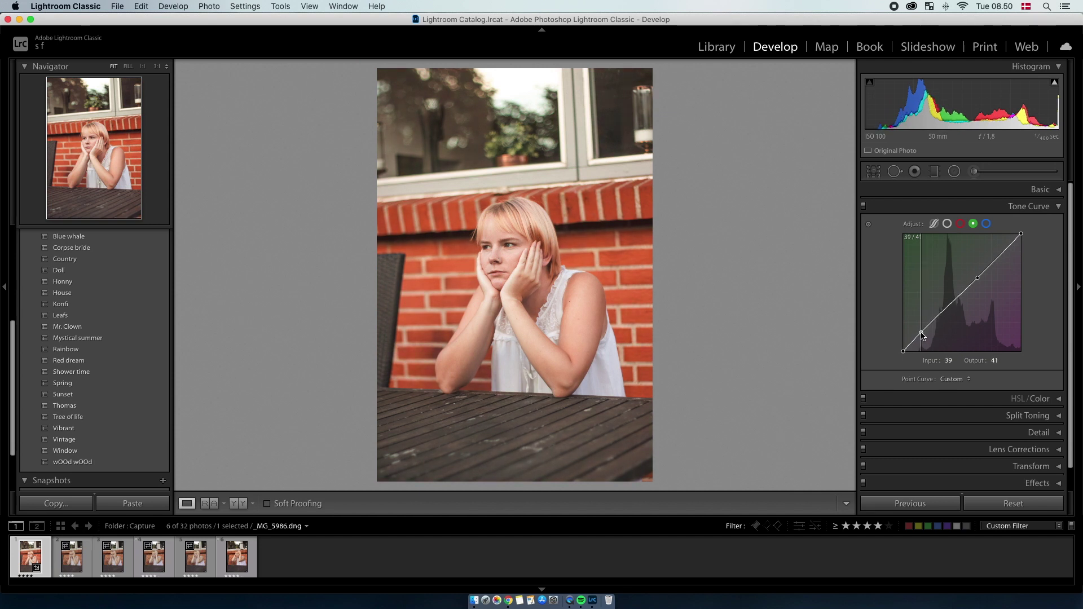
Step: Add an upper point and a 51/48 shadow point to the blue channel's tone curve, and compare the photo with and without the Tone Curve
{"action": "left_click", "coordinate": [986, 224]}
{"action": "left_click_drag", "start_coordinate": [977, 279], "coordinate": [976, 277]}
{"action": "left_click_drag", "start_coordinate": [925, 331], "coordinate": [928, 331]}
{"action": "left_click", "coordinate": [864, 206]}
{"action": "left_click", "coordinate": [864, 207]}
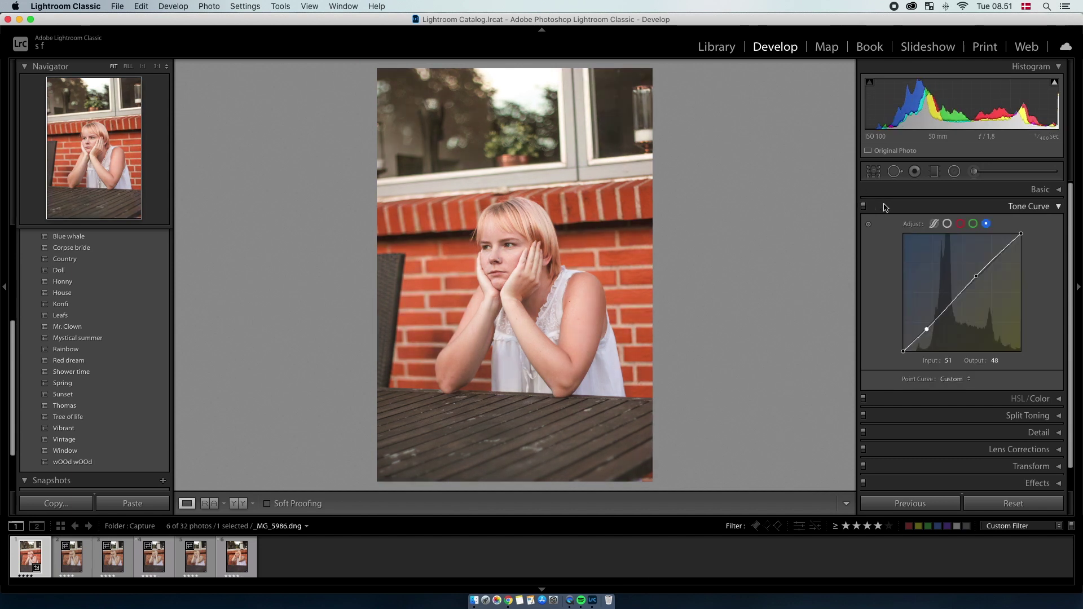
{"action": "left_click", "coordinate": [1018, 207]}
Step: In the HSL/Color adjustments, set the red hue to -7, reduce the red saturation further, and set the orange hue to about -22
{"action": "left_click", "coordinate": [1041, 224]}
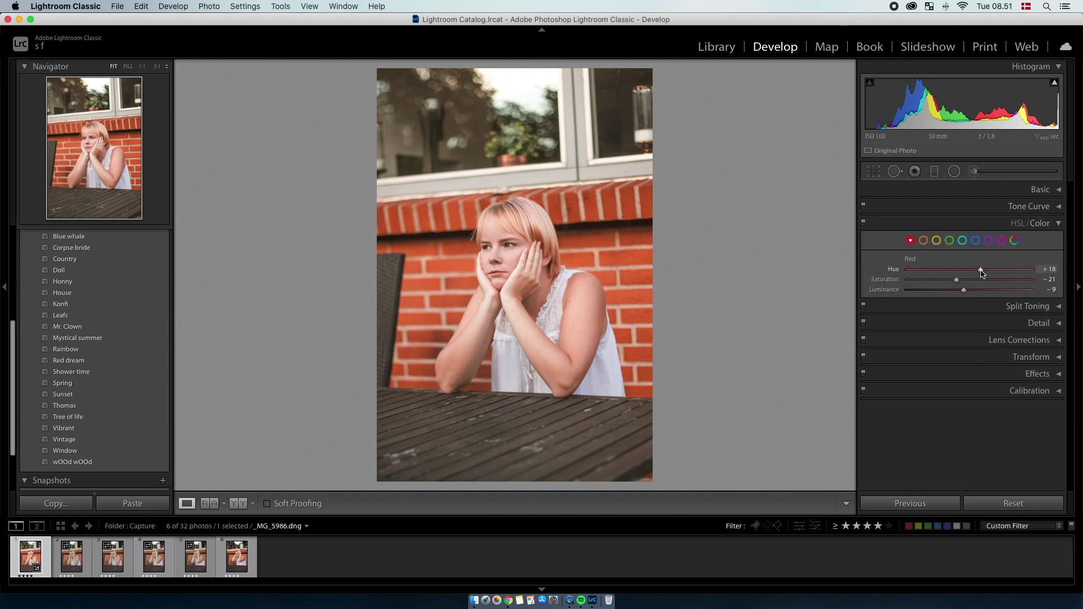
{"action": "mouse_move", "coordinate": [982, 273]}
{"action": "left_mouse_down"}
{"action": "mouse_move", "coordinate": [915, 273]}
{"action": "mouse_move", "coordinate": [996, 273]}
{"action": "mouse_move", "coordinate": [965, 276]}
{"action": "left_mouse_up"}
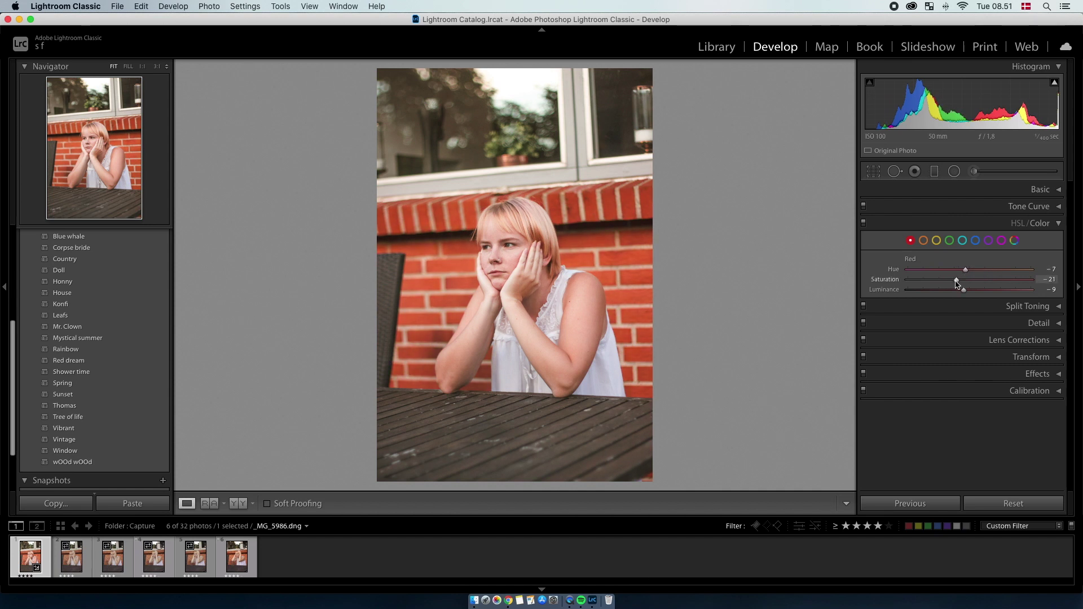
{"action": "left_click_drag", "start_coordinate": [958, 283], "coordinate": [952, 285]}
{"action": "mouse_move", "coordinate": [966, 271]}
{"action": "left_mouse_down"}
{"action": "mouse_move", "coordinate": [973, 290]}
{"action": "mouse_move", "coordinate": [954, 274]}
{"action": "left_mouse_up"}
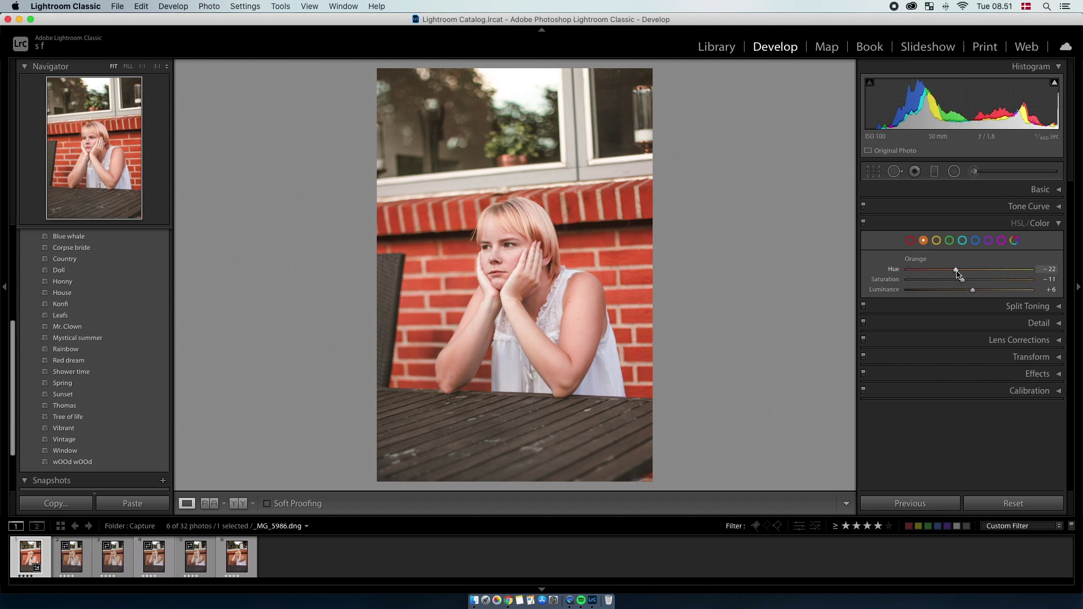
Step: Go through the yellow and green color adjustments and lower the magenta hue strongly
{"action": "left_click", "coordinate": [935, 241]}
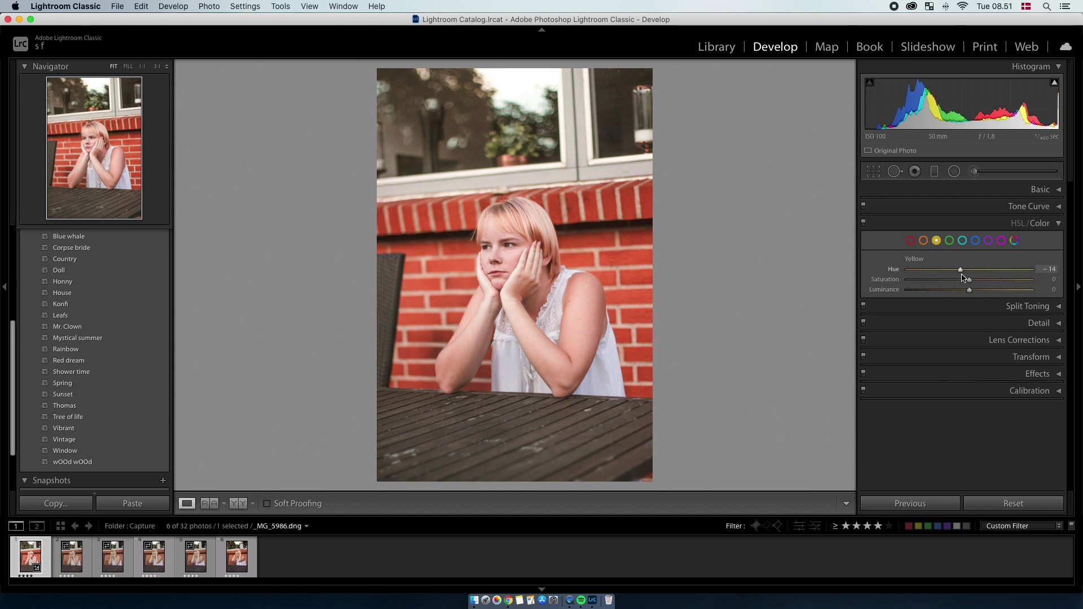
{"action": "left_click", "coordinate": [949, 241]}
{"action": "left_click", "coordinate": [1001, 241]}
{"action": "left_click_drag", "start_coordinate": [979, 271], "coordinate": [930, 266]}
{"action": "left_click", "coordinate": [1055, 224]}
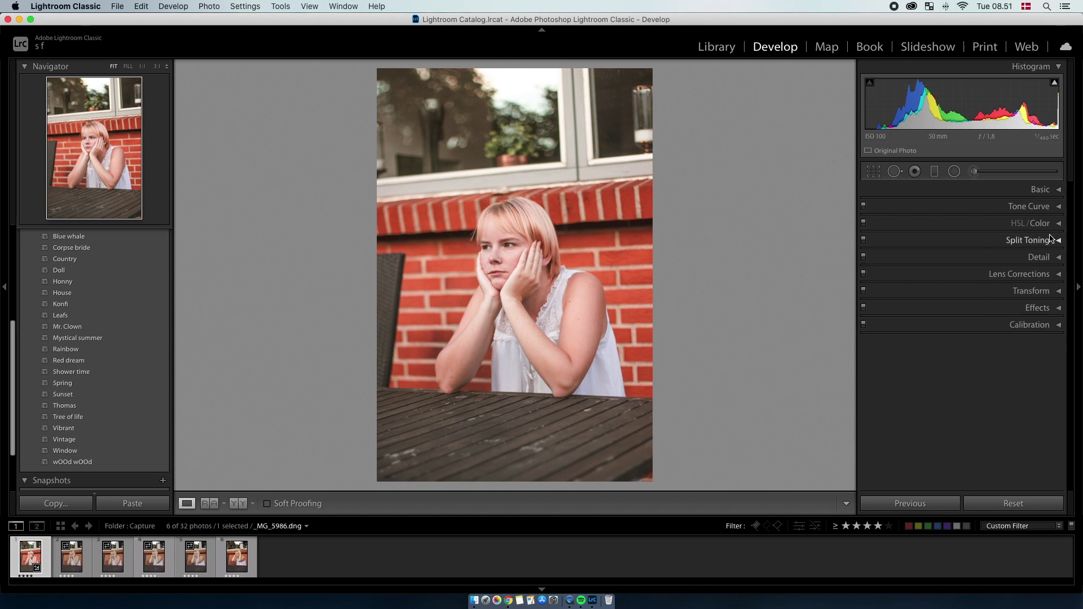
Step: Compare the photo with and without Split Toning, and set the shadows saturation to 0 and the highlights saturation to 7
{"action": "left_click", "coordinate": [1032, 240]}
{"action": "left_click", "coordinate": [864, 239]}
{"action": "left_click", "coordinate": [863, 239]}
{"action": "left_click", "coordinate": [864, 240]}
{"action": "left_click", "coordinate": [864, 239]}
{"action": "mouse_move", "coordinate": [918, 322]}
{"action": "left_mouse_down"}
{"action": "mouse_move", "coordinate": [973, 322]}
{"action": "mouse_move", "coordinate": [905, 332]}
{"action": "left_mouse_up"}
{"action": "left_click_drag", "start_coordinate": [921, 277], "coordinate": [915, 278]}
Step: Try different highlight hues in Split Toning, settle on a blue hue of 219, and raise the shadows saturation slightly
{"action": "left_click", "coordinate": [981, 267]}
{"action": "left_click", "coordinate": [921, 267]}
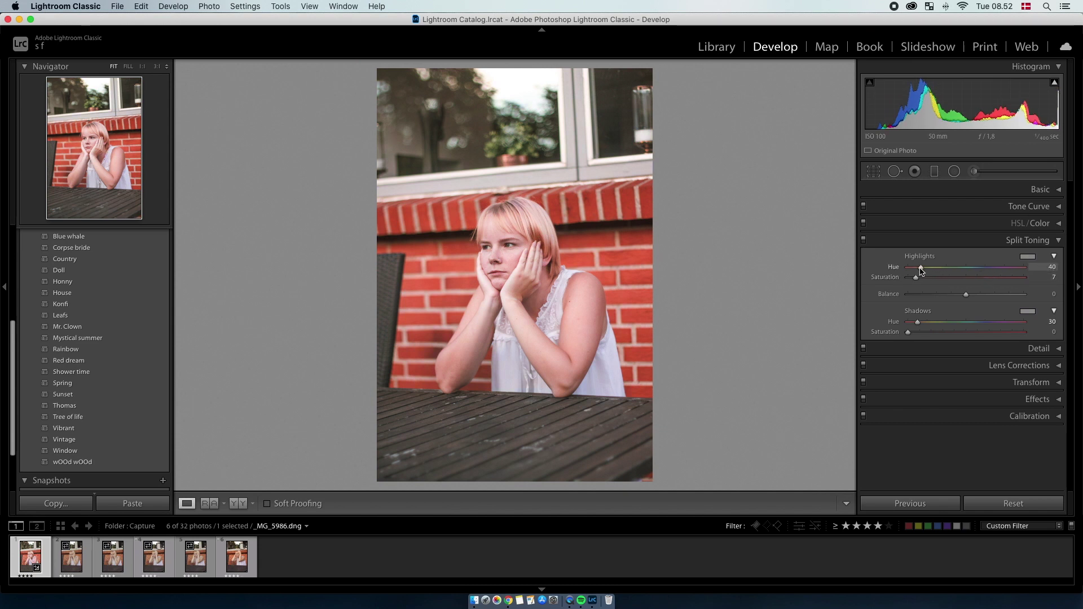
{"action": "left_click_drag", "start_coordinate": [981, 268], "coordinate": [980, 272]}
{"action": "left_click", "coordinate": [922, 333]}
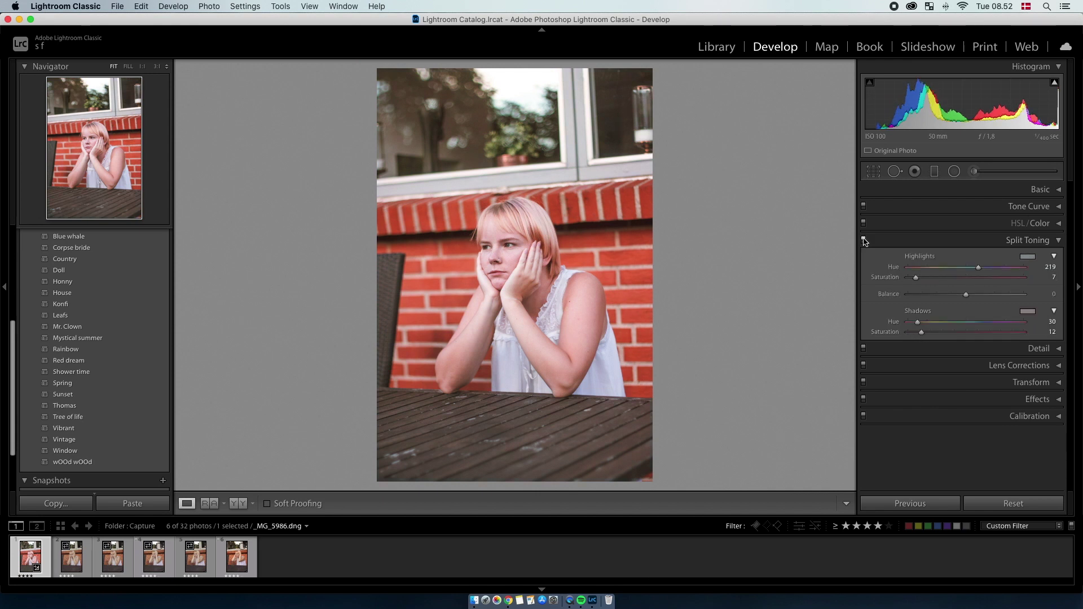
{"action": "left_click", "coordinate": [918, 333]}
{"action": "left_click", "coordinate": [1023, 242]}
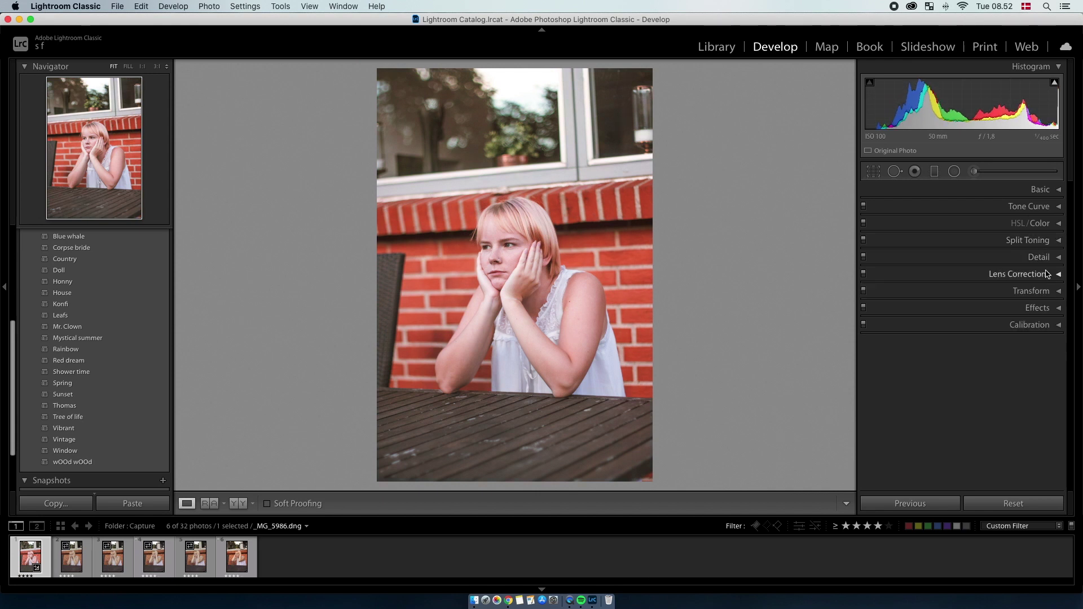
Step: In the Detail settings, inspect the face up close and set the sharpening amount to 37 and color noise reduction to 13
{"action": "left_click", "coordinate": [1038, 257]}
{"action": "left_click", "coordinate": [513, 262]}
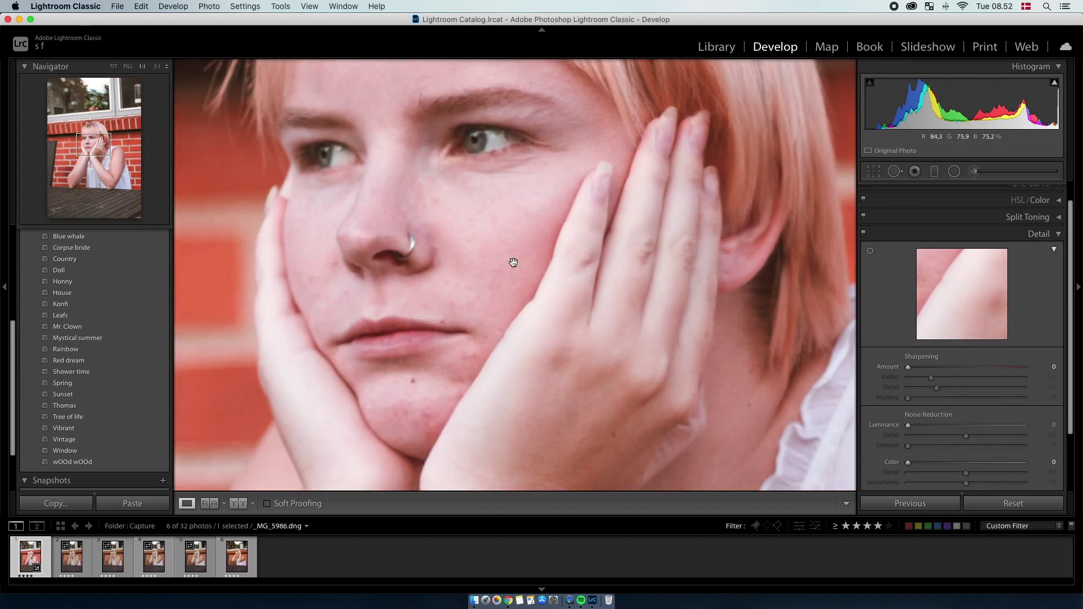
{"action": "left_click", "coordinate": [929, 368]}
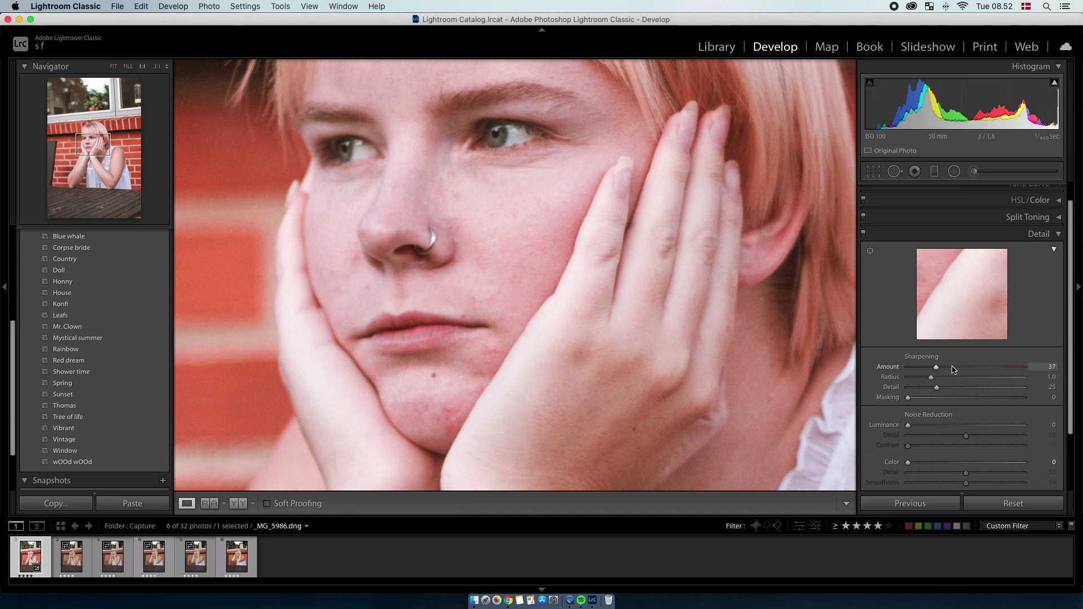
{"action": "scroll", "coordinate": [953, 369], "scroll_direction": "down", "scroll_amount": 2}
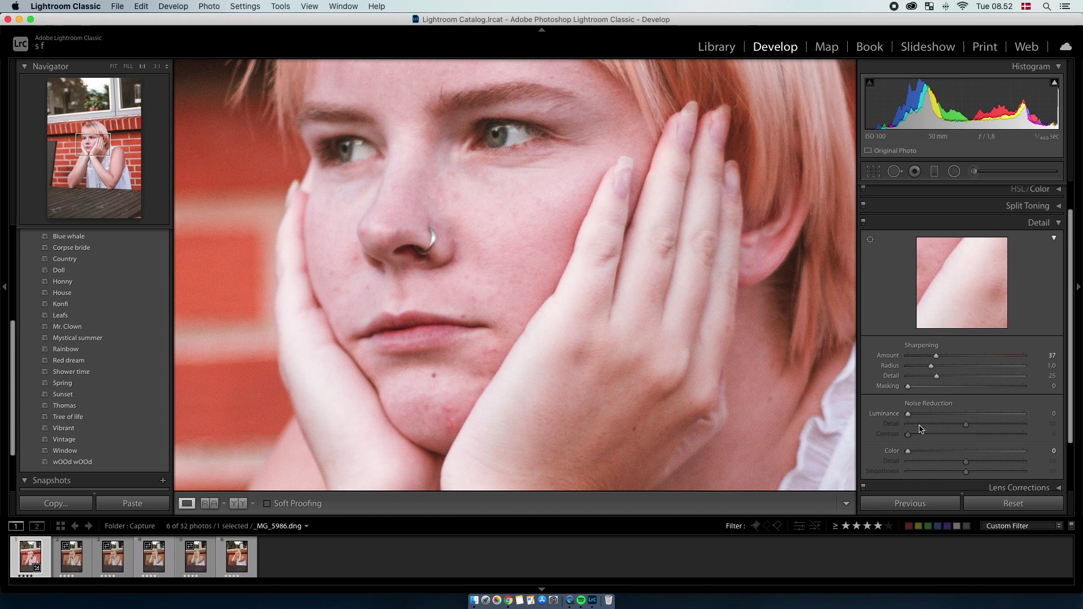
{"action": "scroll", "coordinate": [921, 429], "scroll_direction": "down", "scroll_amount": 1}
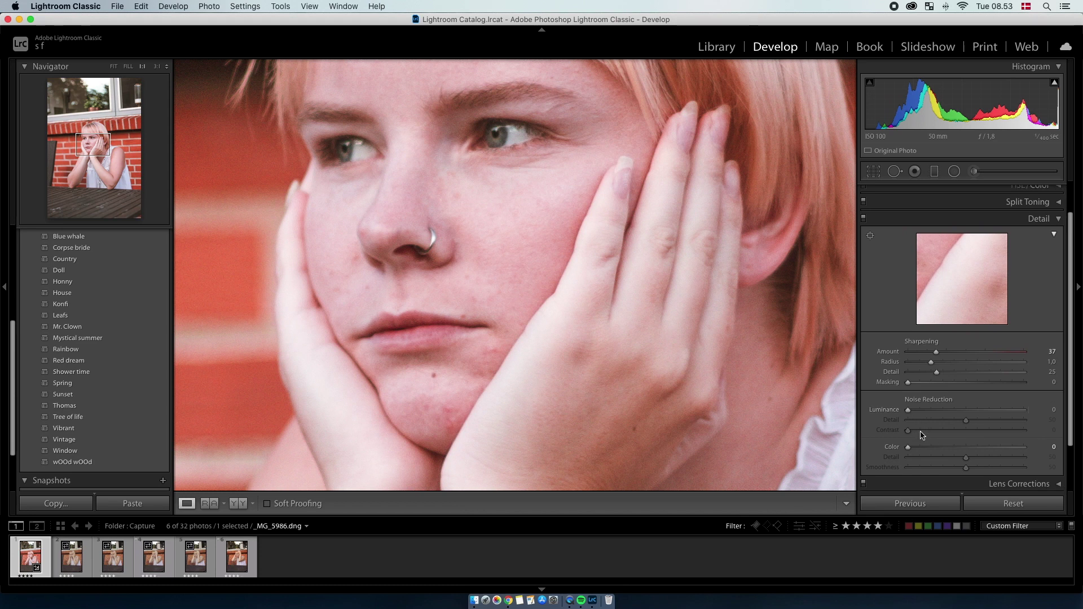
{"action": "left_click", "coordinate": [924, 451]}
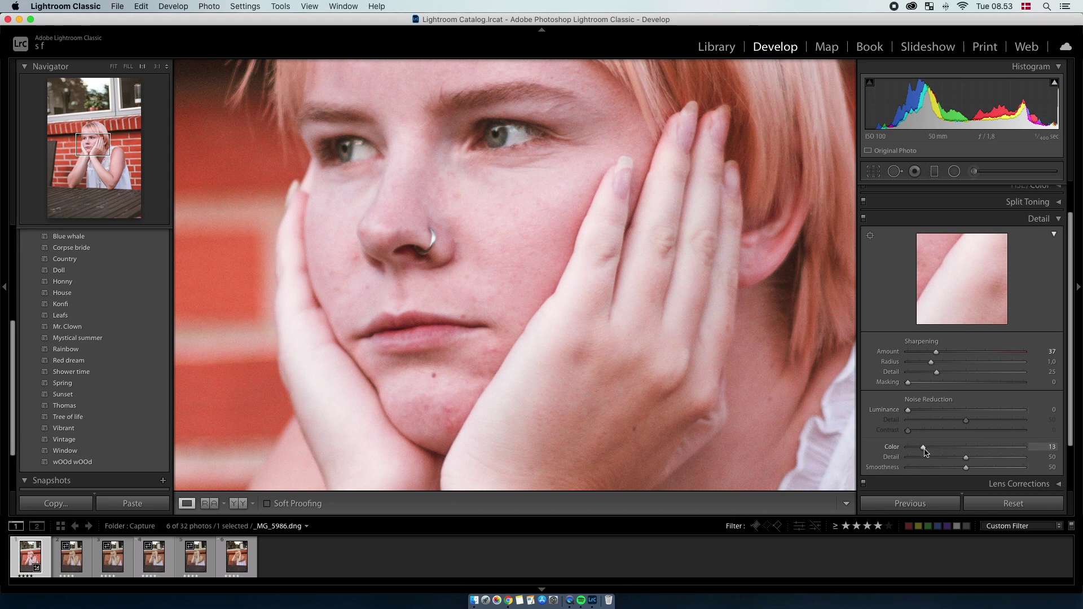
{"action": "left_click", "coordinate": [1043, 221]}
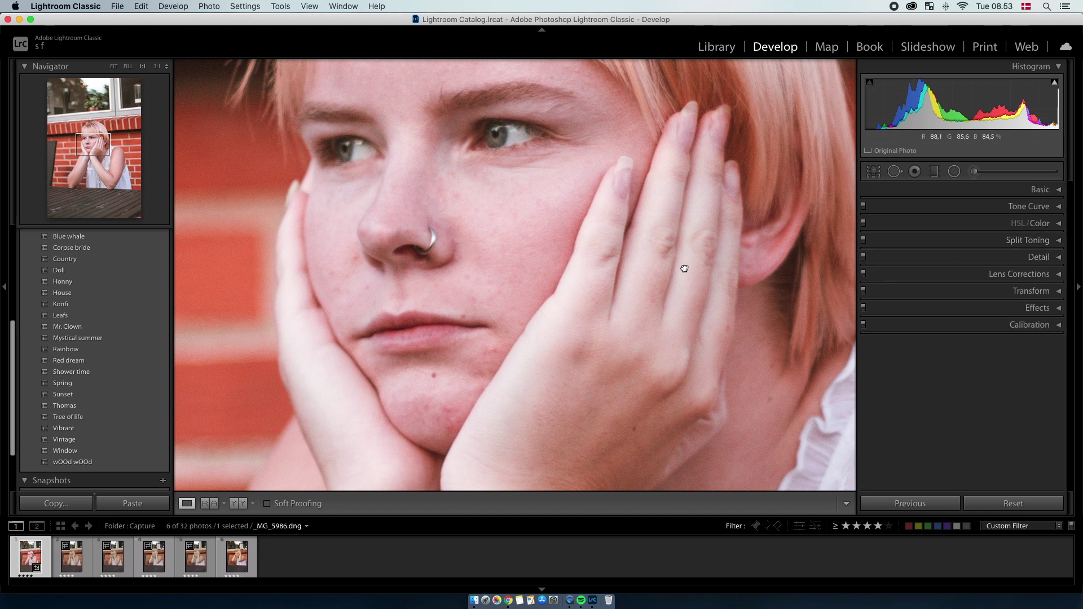
{"action": "left_click", "coordinate": [685, 267]}
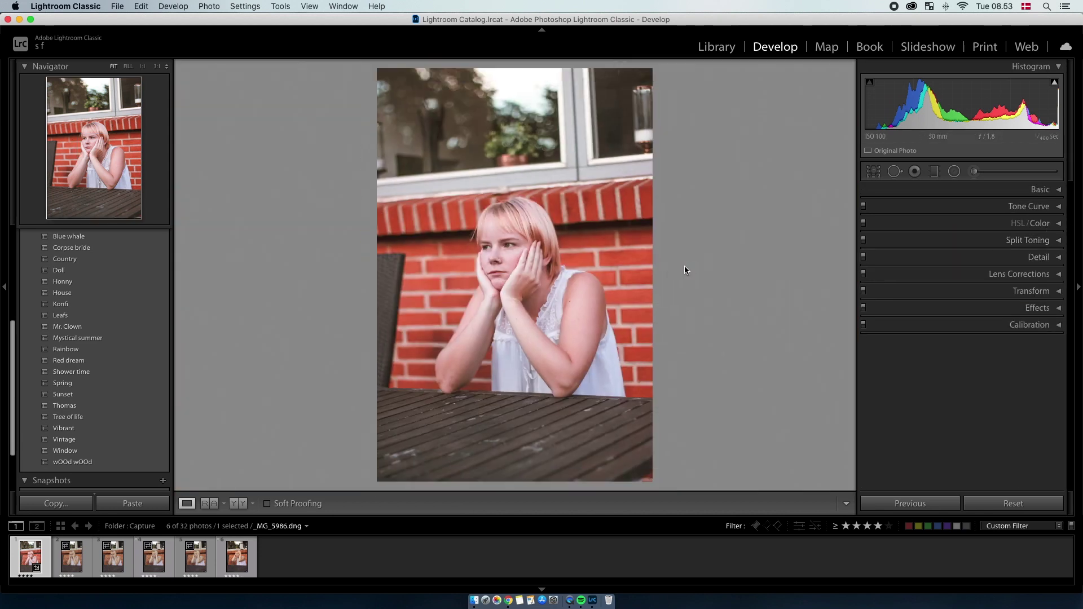
Step: Look over the Effects settings, and compare the photo with and without its Calibration adjustments
{"action": "left_click", "coordinate": [1034, 310]}
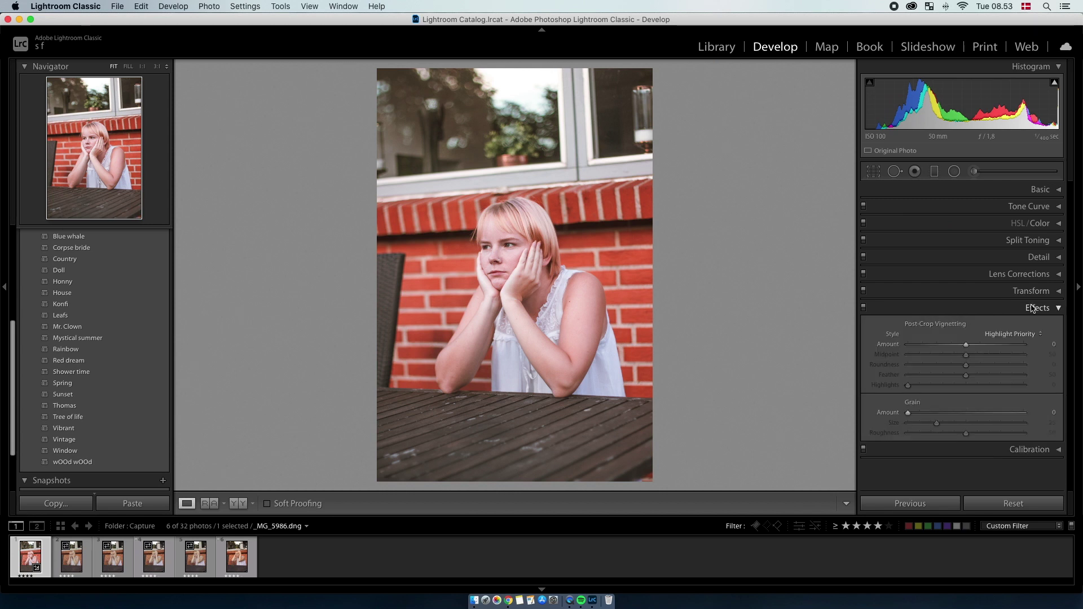
{"action": "left_click", "coordinate": [1032, 308]}
{"action": "left_click", "coordinate": [1035, 325]}
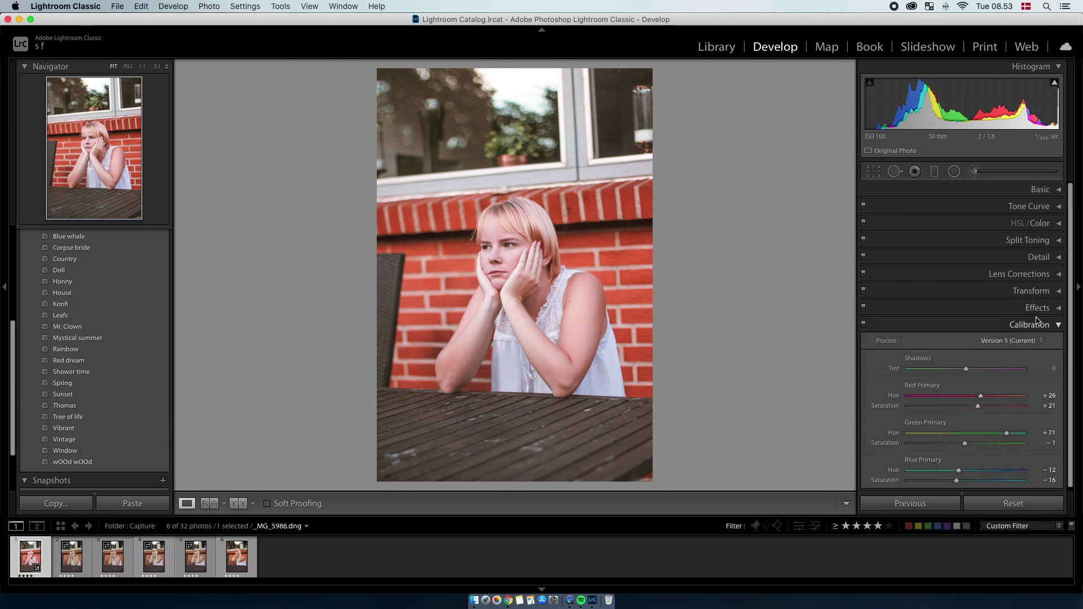
{"action": "left_click", "coordinate": [863, 322]}
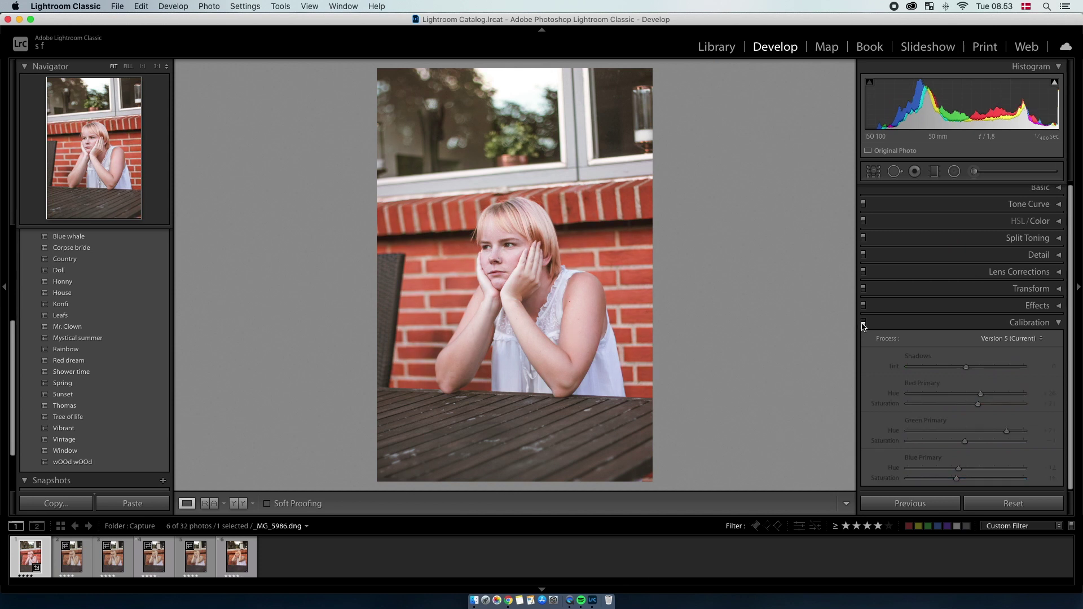
{"action": "left_click", "coordinate": [863, 324]}
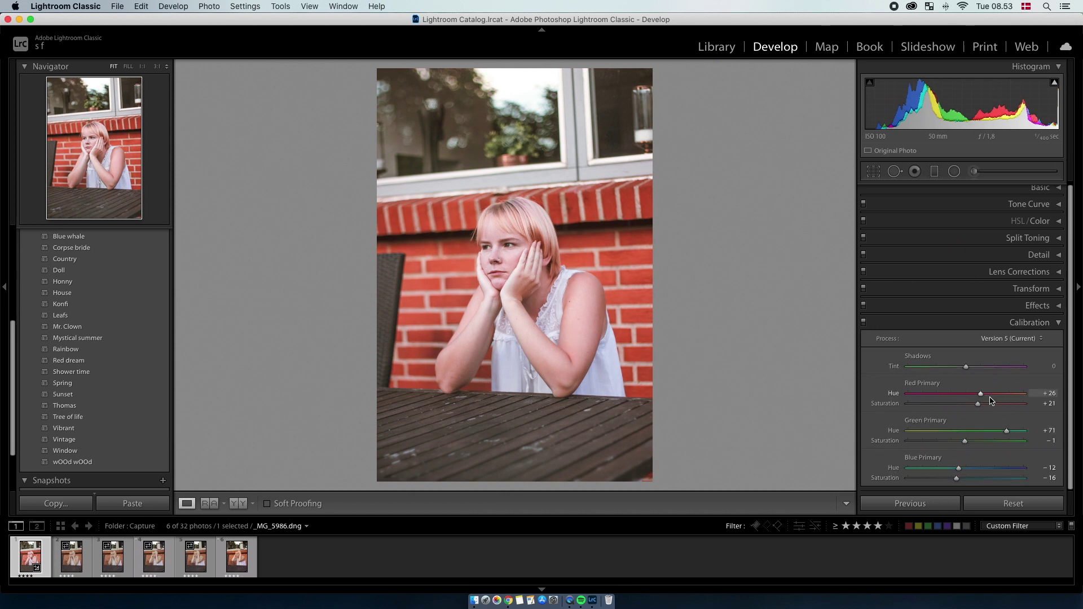
Step: In Calibration, set red primary hue to +32 and saturation to +30, green hue to +58, blue hue to -13 and saturation to -20
{"action": "left_click_drag", "start_coordinate": [980, 433], "coordinate": [1002, 434]}
{"action": "left_click_drag", "start_coordinate": [994, 396], "coordinate": [984, 396]}
{"action": "mouse_move", "coordinate": [959, 468]}
{"action": "left_mouse_down"}
{"action": "mouse_move", "coordinate": [980, 483]}
{"action": "mouse_move", "coordinate": [955, 485]}
{"action": "left_mouse_up"}
{"action": "mouse_move", "coordinate": [978, 405]}
{"action": "left_mouse_down"}
{"action": "mouse_move", "coordinate": [962, 410]}
{"action": "mouse_move", "coordinate": [986, 411]}
{"action": "left_mouse_up"}
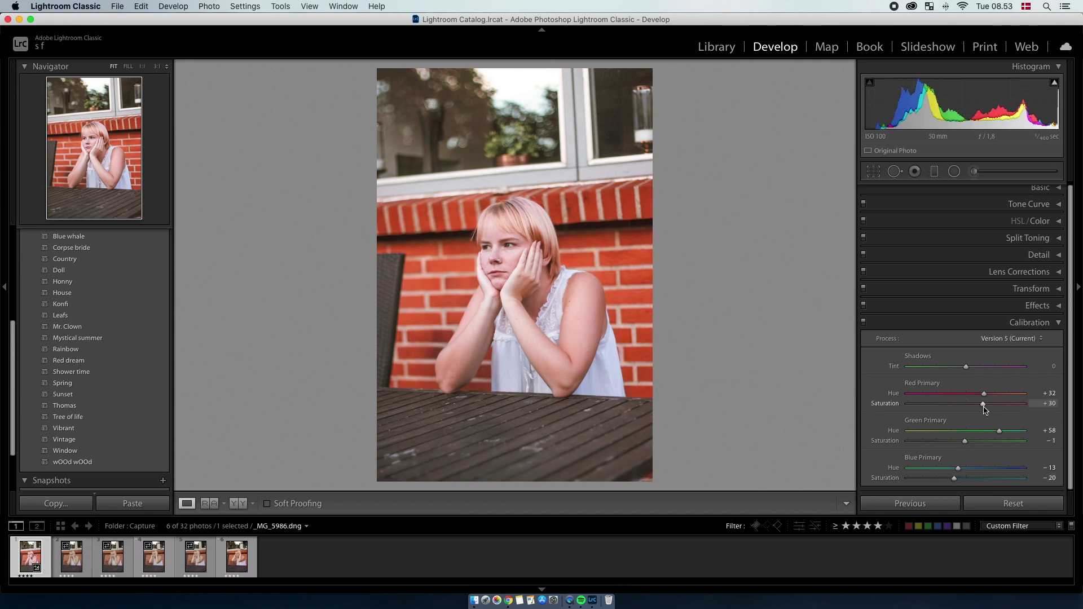
{"action": "left_click", "coordinate": [1032, 322]}
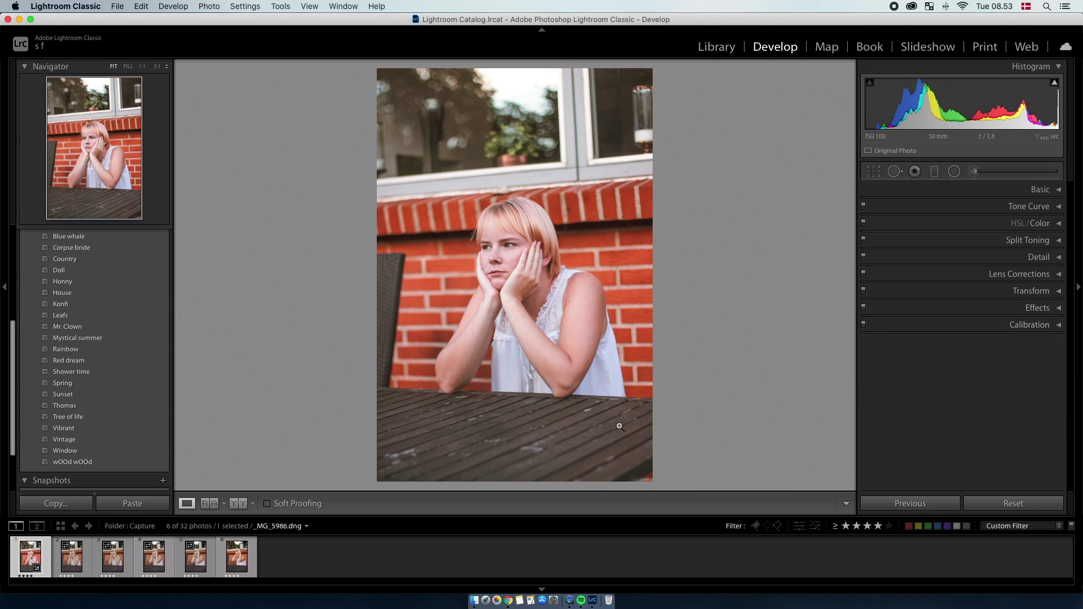
Step: Compare the photo's before and after versions side by side, and slightly raise one color adjustment in HSL/Color
{"action": "left_click", "coordinate": [246, 503]}
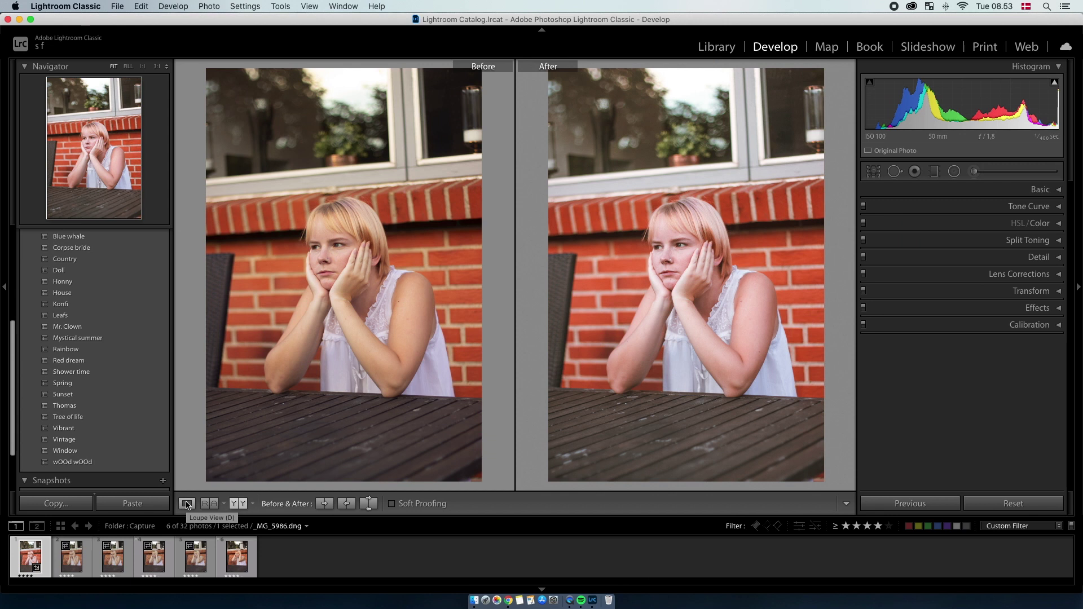
{"action": "left_click", "coordinate": [187, 504]}
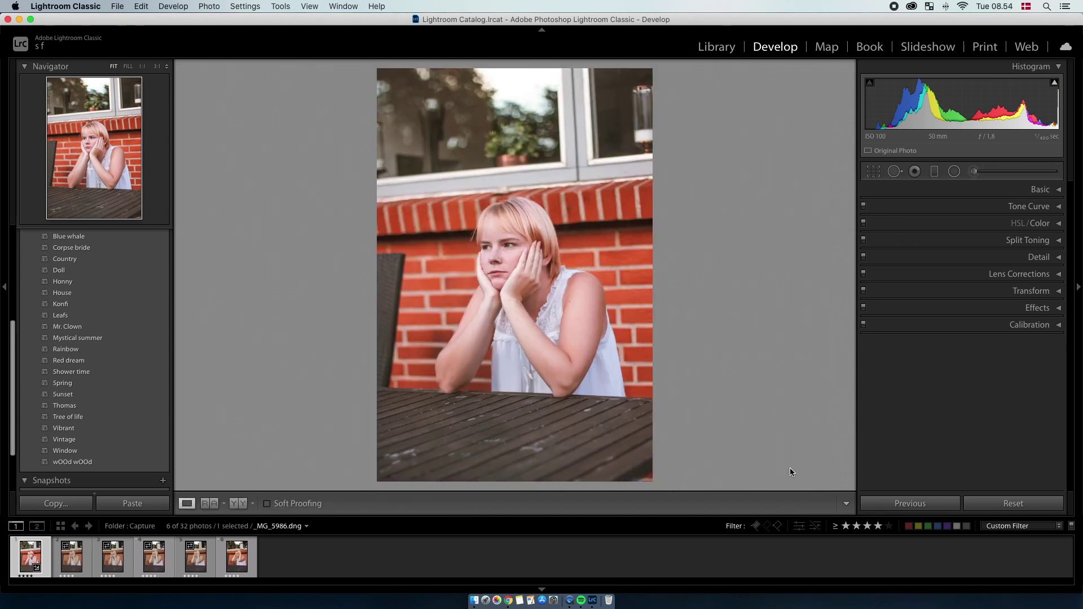
{"action": "left_click", "coordinate": [1033, 223]}
{"action": "left_click", "coordinate": [924, 240]}
{"action": "left_click_drag", "start_coordinate": [974, 280], "coordinate": [979, 283]}
Step: In the Basic adjustments, set the shadows to +81, the highlights to -11 and the whites to +37
{"action": "left_click", "coordinate": [1040, 190]}
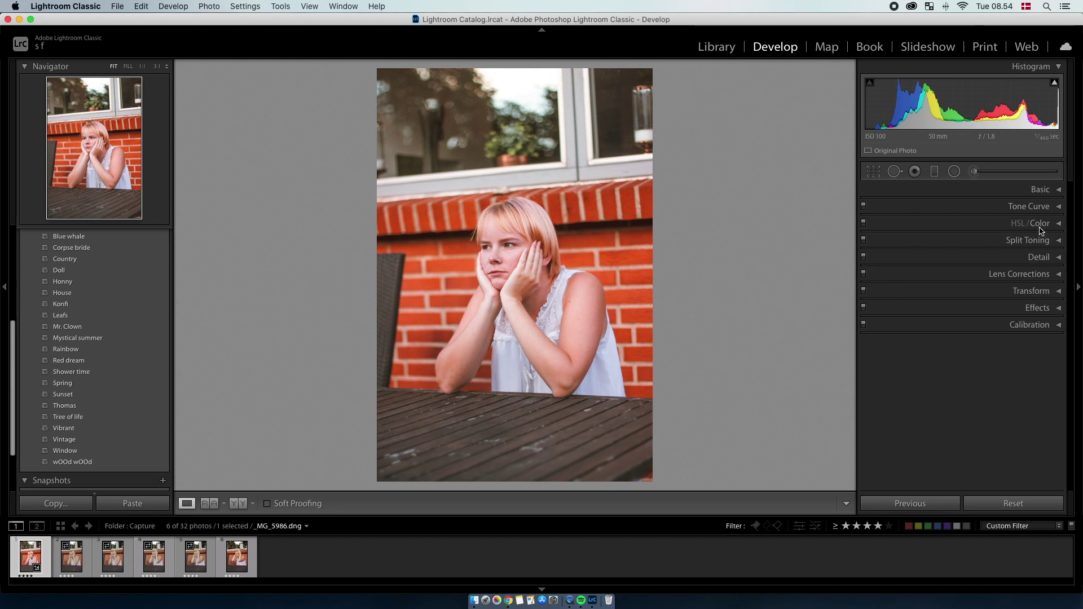
{"action": "left_click_drag", "start_coordinate": [1005, 338], "coordinate": [1013, 344]}
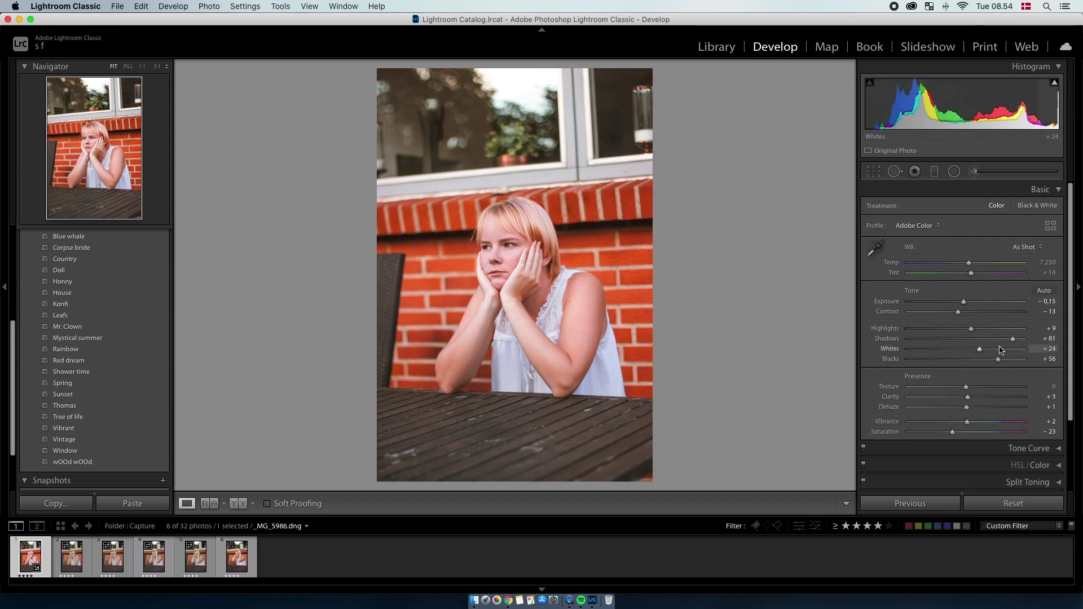
{"action": "left_click_drag", "start_coordinate": [971, 328], "coordinate": [987, 354]}
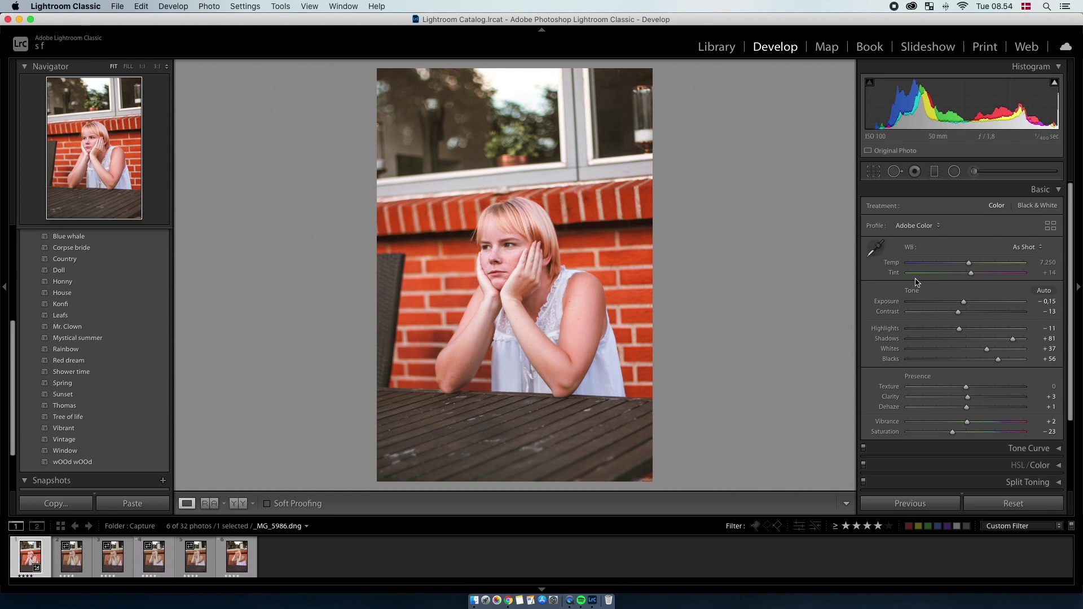
{"action": "left_click", "coordinate": [1051, 191]}
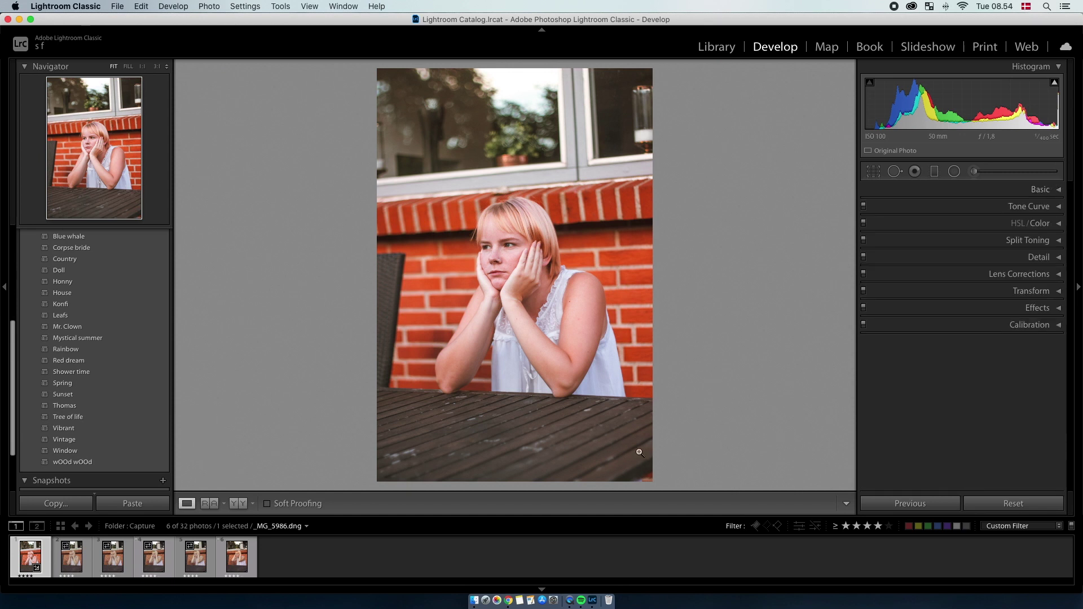
Step: Open the export settings for the first edited photo and choose the Export for web preset
{"action": "right_click", "coordinate": [32, 559]}
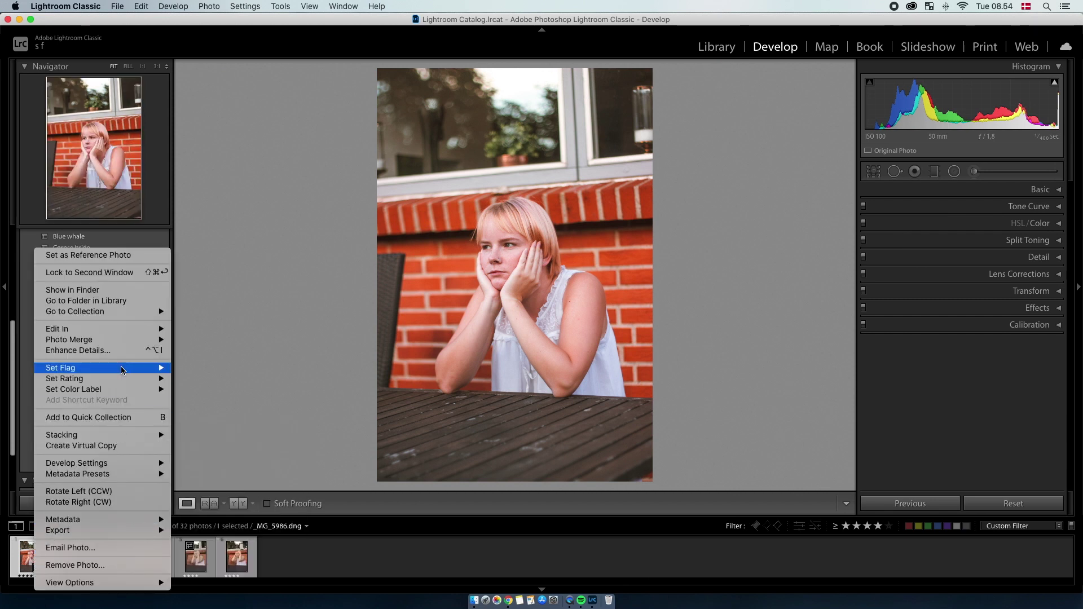
{"action": "mouse_move", "coordinate": [55, 534]}
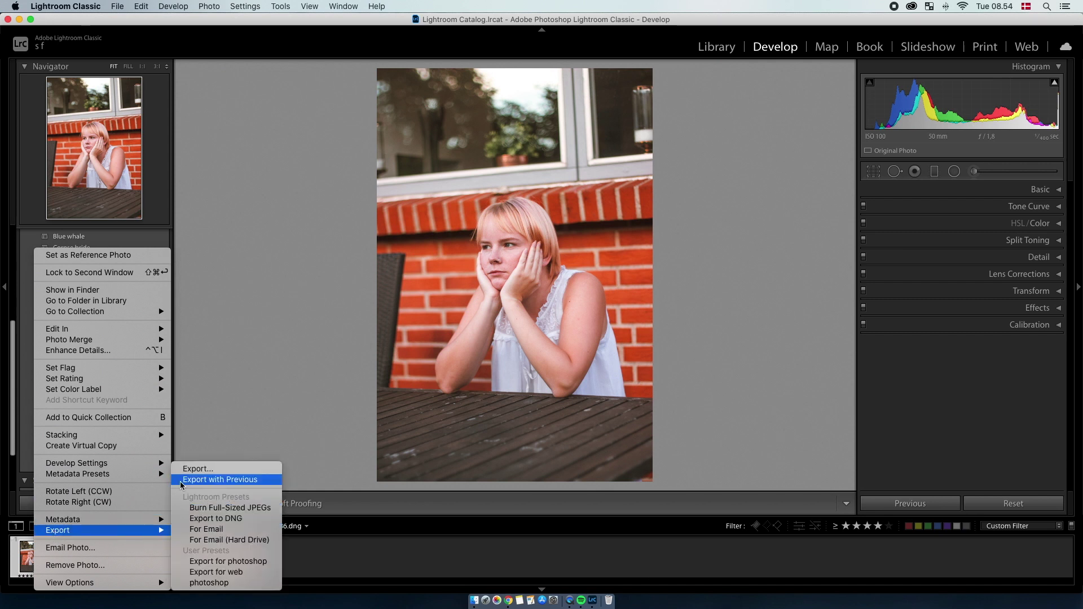
{"action": "left_click", "coordinate": [192, 470]}
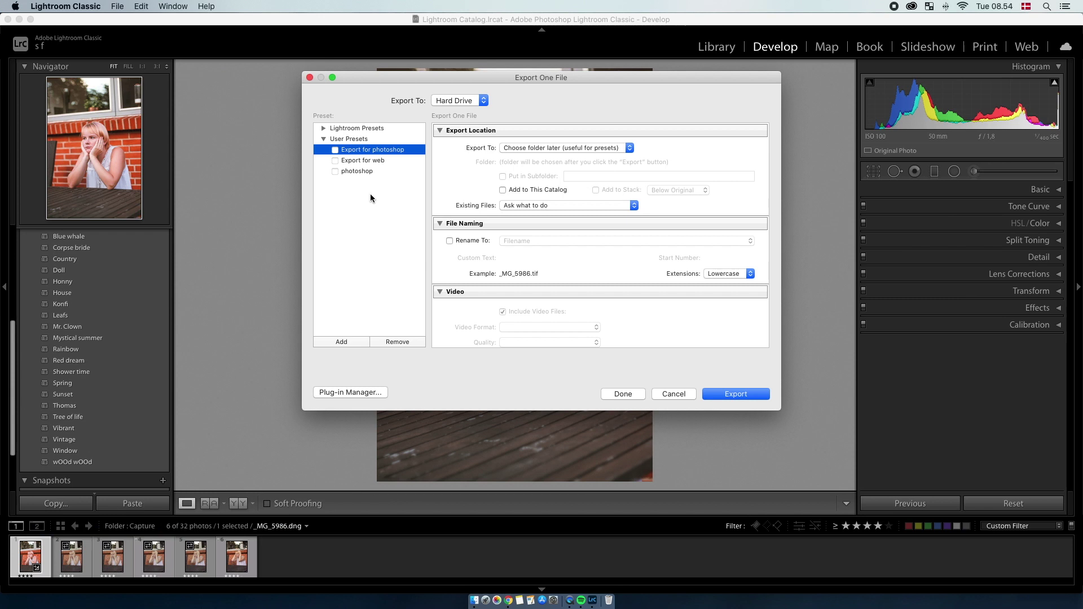
{"action": "left_click", "coordinate": [375, 162]}
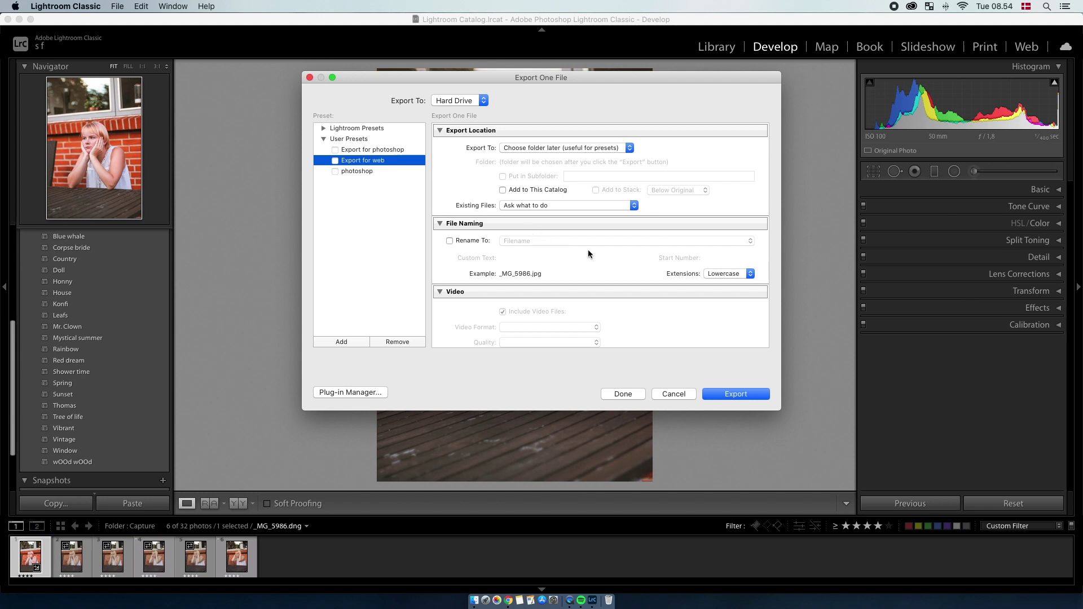
Step: Review the web preset's file, sizing, sharpening, metadata and post-processing settings, trying a JPEG quality of 85 and restoring it to 100
{"action": "scroll", "coordinate": [587, 250], "scroll_direction": "down", "scroll_amount": 5}
{"action": "scroll", "coordinate": [588, 251], "scroll_direction": "down", "scroll_amount": 6}
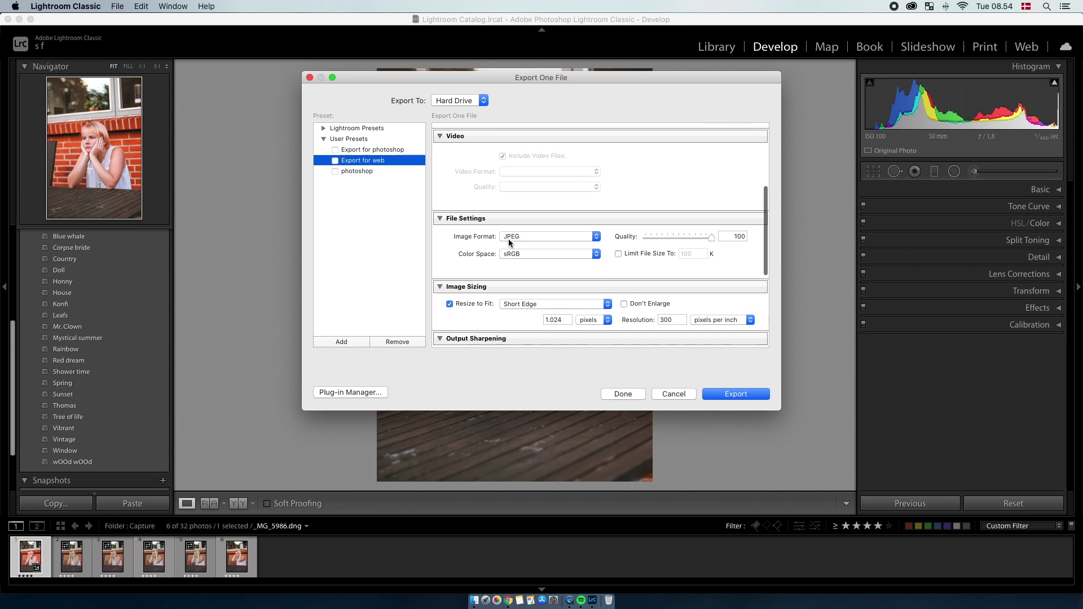
{"action": "left_click_drag", "start_coordinate": [713, 238], "coordinate": [701, 239]}
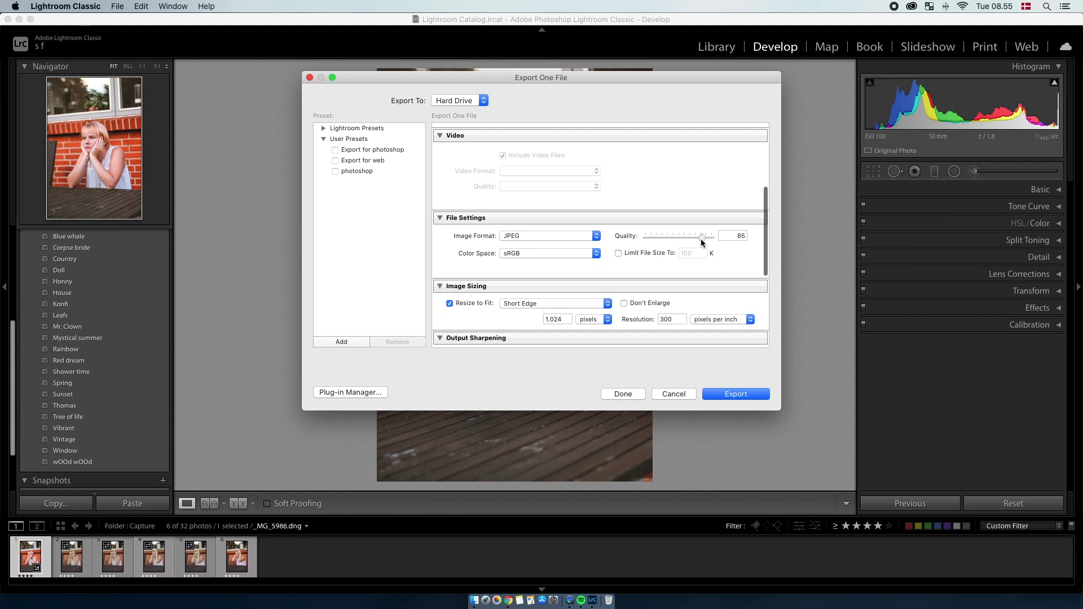
{"action": "scroll", "coordinate": [728, 255], "scroll_direction": "down", "scroll_amount": 3}
{"action": "scroll", "coordinate": [728, 257], "scroll_direction": "down", "scroll_amount": 2}
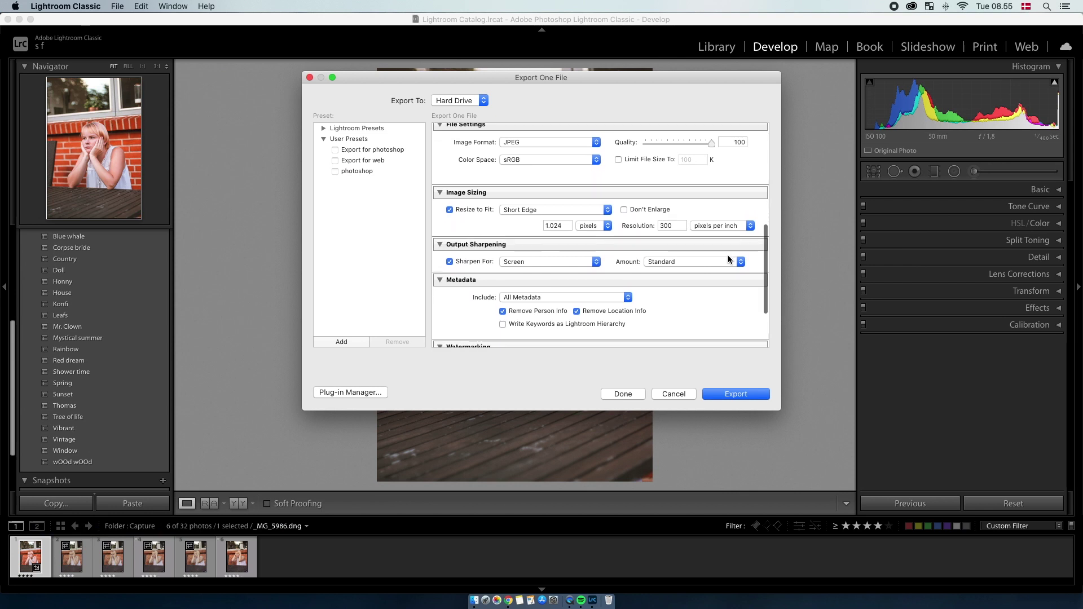
{"action": "left_click", "coordinate": [566, 226]}
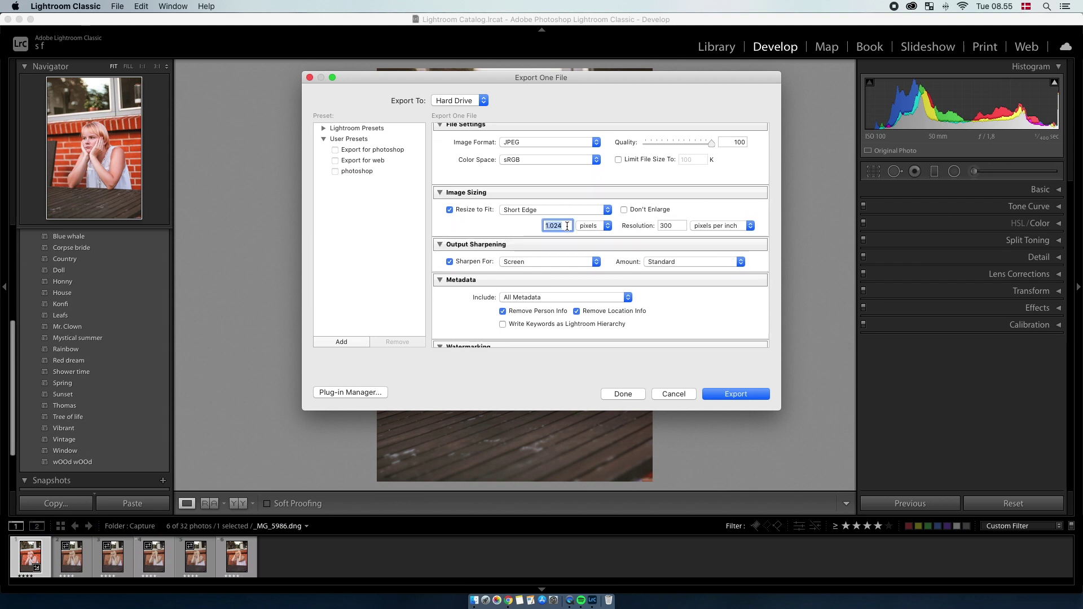
{"action": "left_click", "coordinate": [533, 232]}
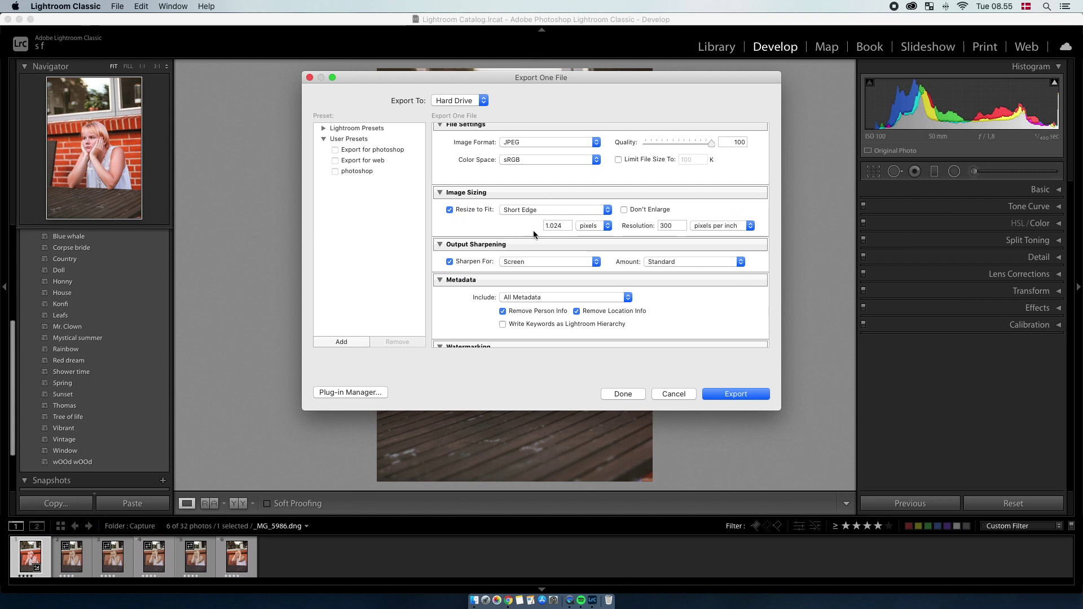
{"action": "scroll", "coordinate": [534, 234], "scroll_direction": "down", "scroll_amount": 2}
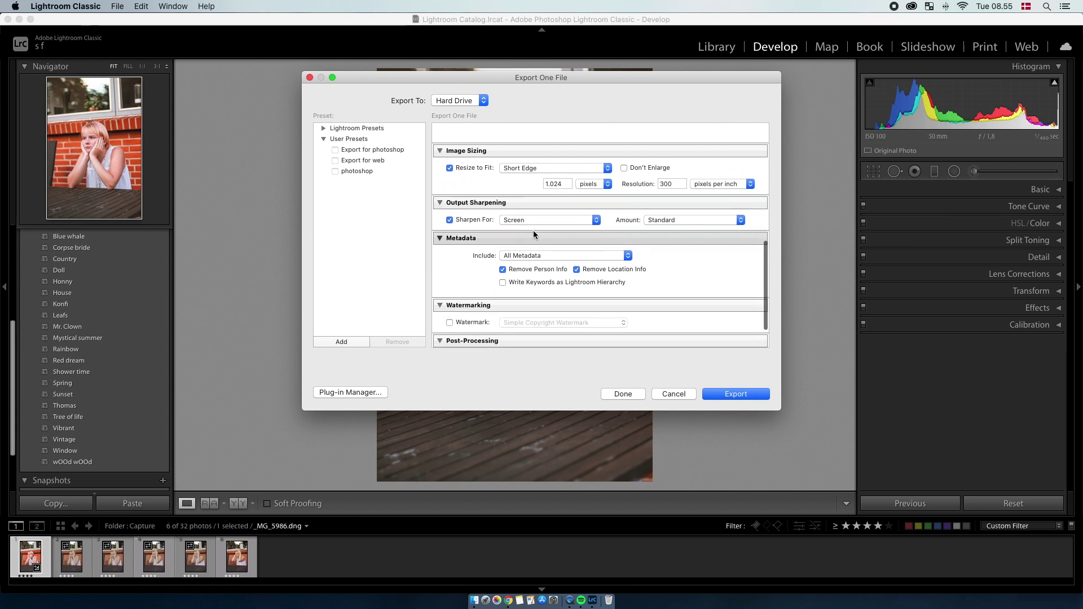
{"action": "scroll", "coordinate": [533, 230], "scroll_direction": "down", "scroll_amount": 2}
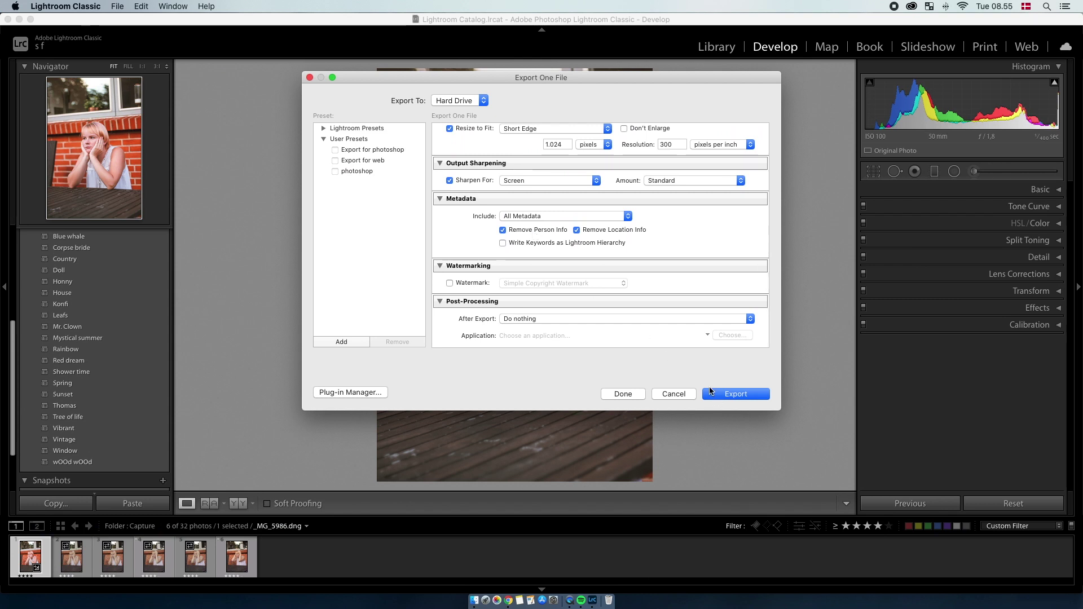
Step: Choose the Export for photoshop preset and review its TIFF file settings, keeping the bit depth at 16 bits/component
{"action": "left_click", "coordinate": [377, 149]}
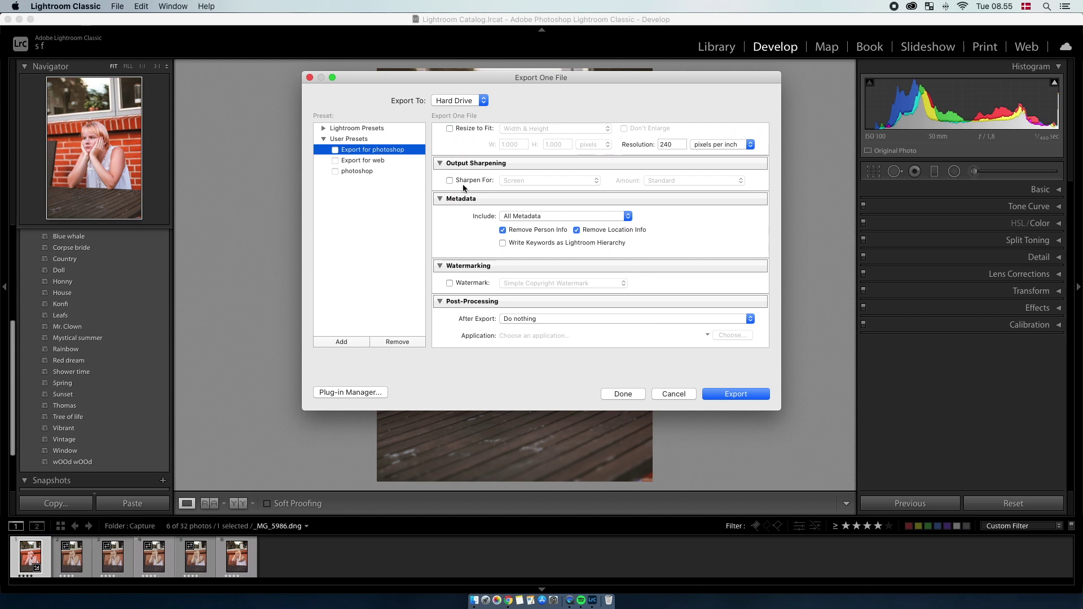
{"action": "scroll", "coordinate": [469, 186], "scroll_direction": "up", "scroll_amount": 1}
{"action": "scroll", "coordinate": [469, 185], "scroll_direction": "up", "scroll_amount": 5}
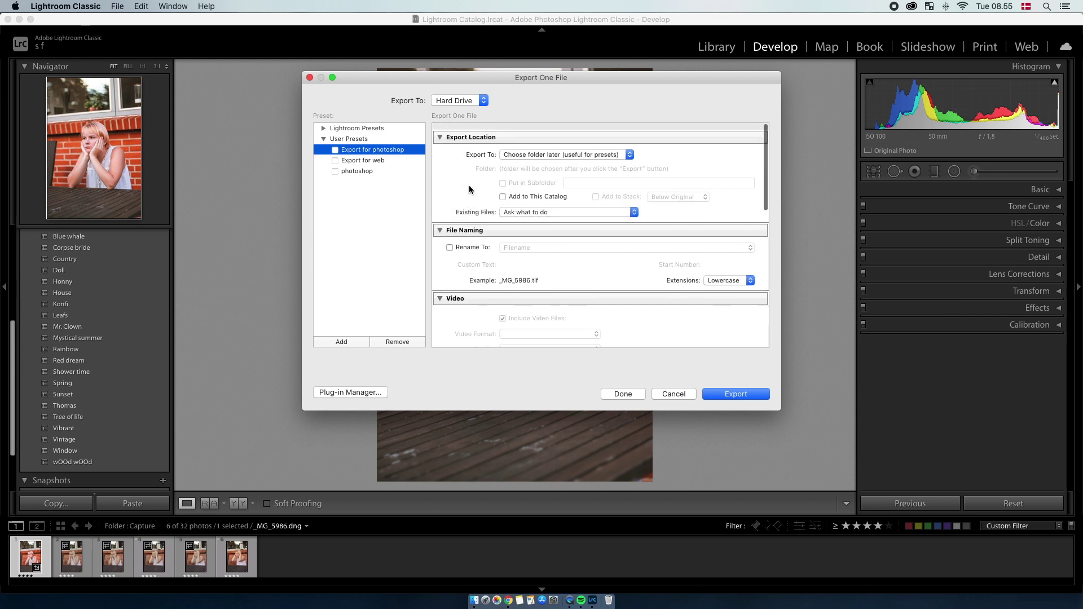
{"action": "scroll", "coordinate": [570, 238], "scroll_direction": "down", "scroll_amount": 8}
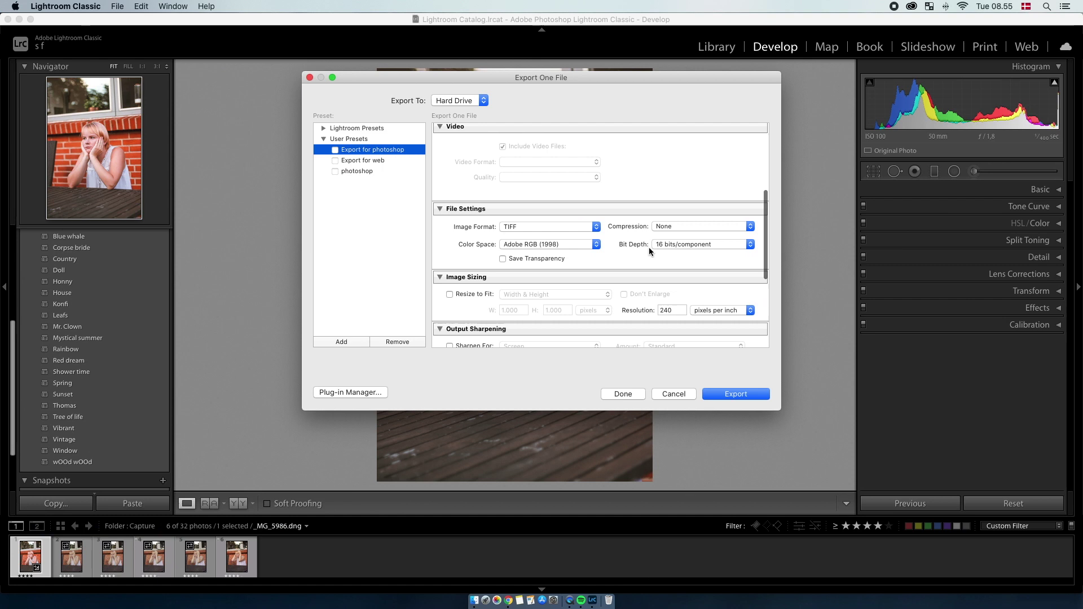
{"action": "left_click", "coordinate": [739, 246]}
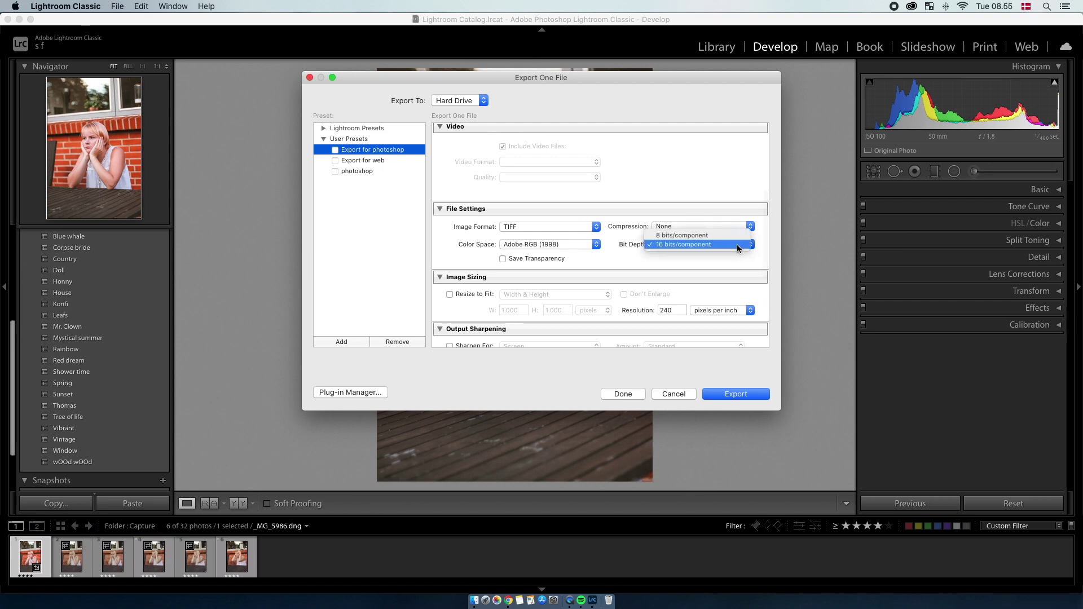
{"action": "left_click", "coordinate": [662, 243]}
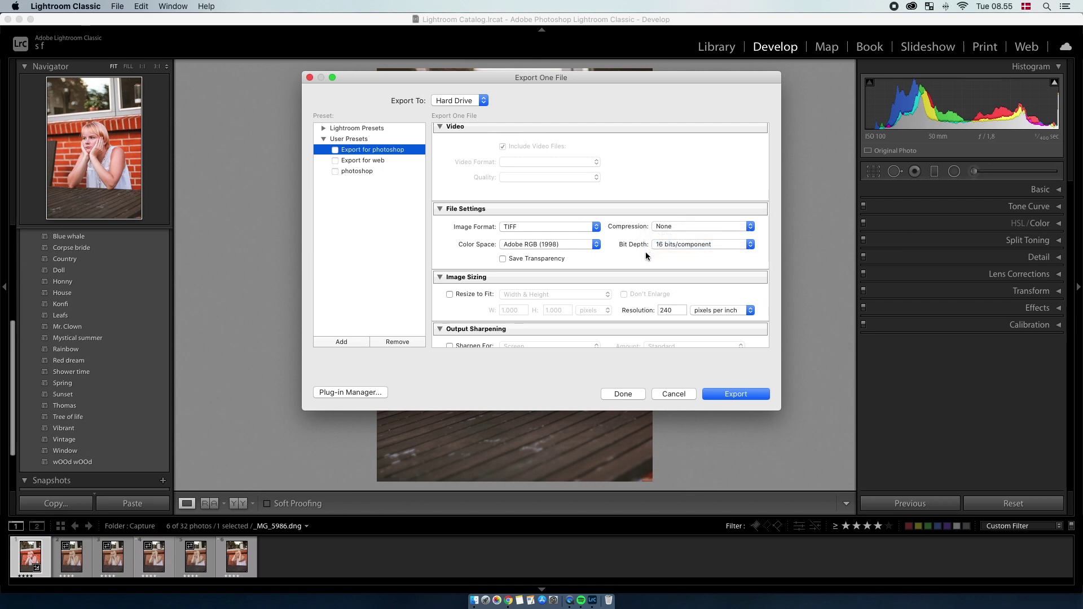
Step: Set the image resolution to 300 pixels per inch in the export settings and review the remaining sharpening, metadata and post-processing options
{"action": "scroll", "coordinate": [646, 256], "scroll_direction": "down", "scroll_amount": 5}
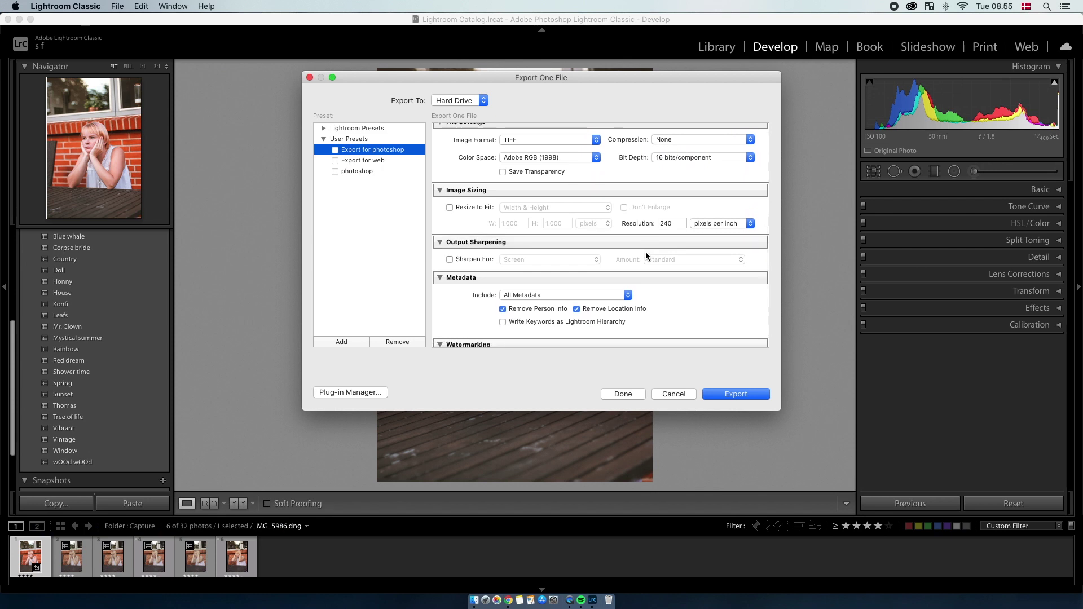
{"action": "double_click", "coordinate": [669, 202]}
{"action": "type", "text": "300"}
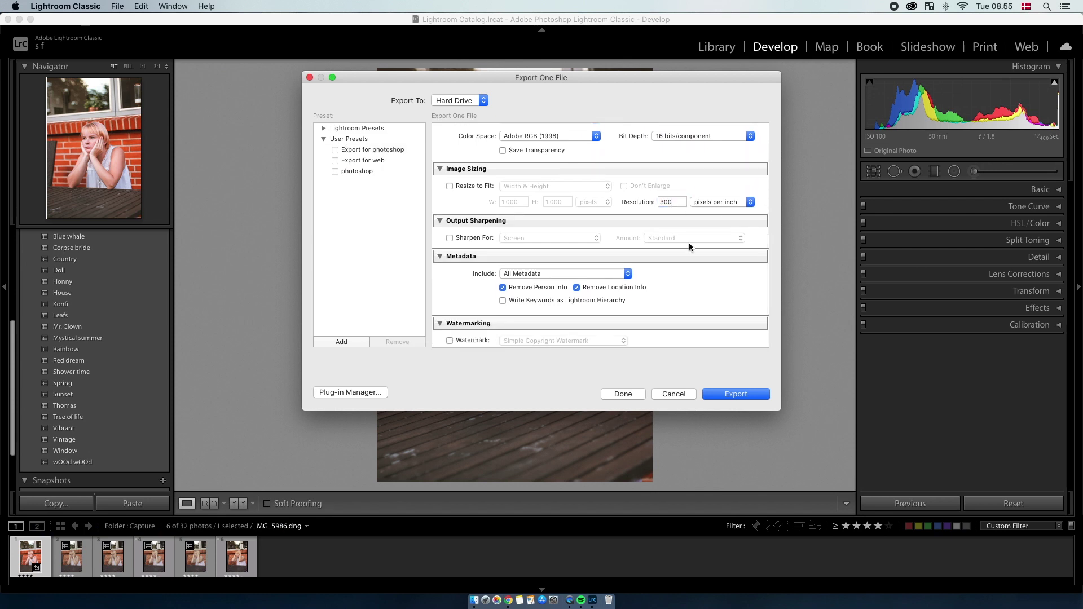
{"action": "scroll", "coordinate": [697, 263], "scroll_direction": "down", "scroll_amount": 3}
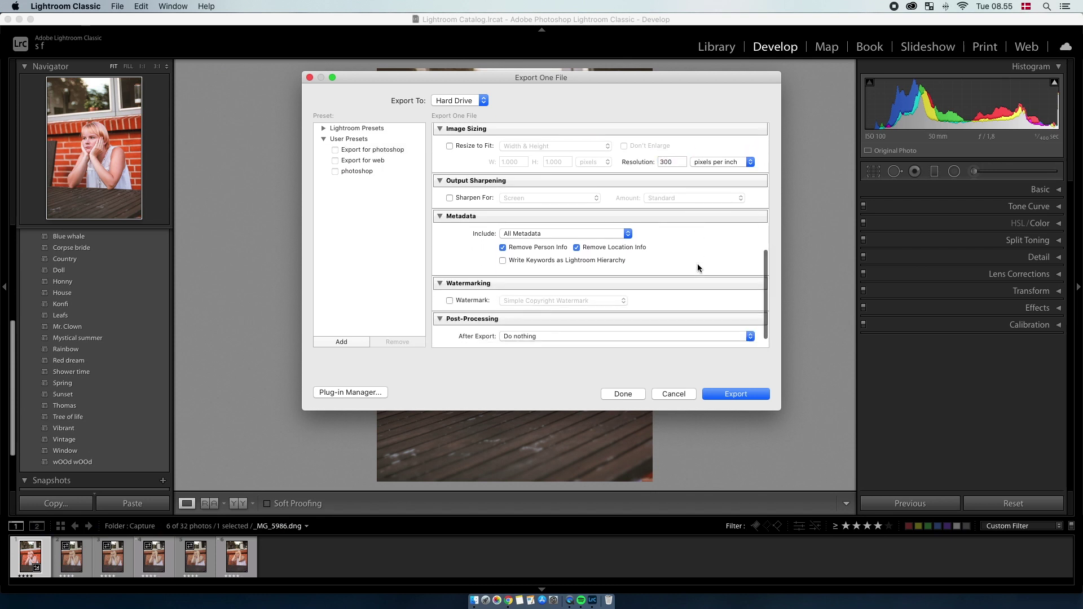
Step: Export the photo into the Selects folder of 2020-08-30 Hands, inside Pictures > 2020
{"action": "left_click", "coordinate": [744, 394]}
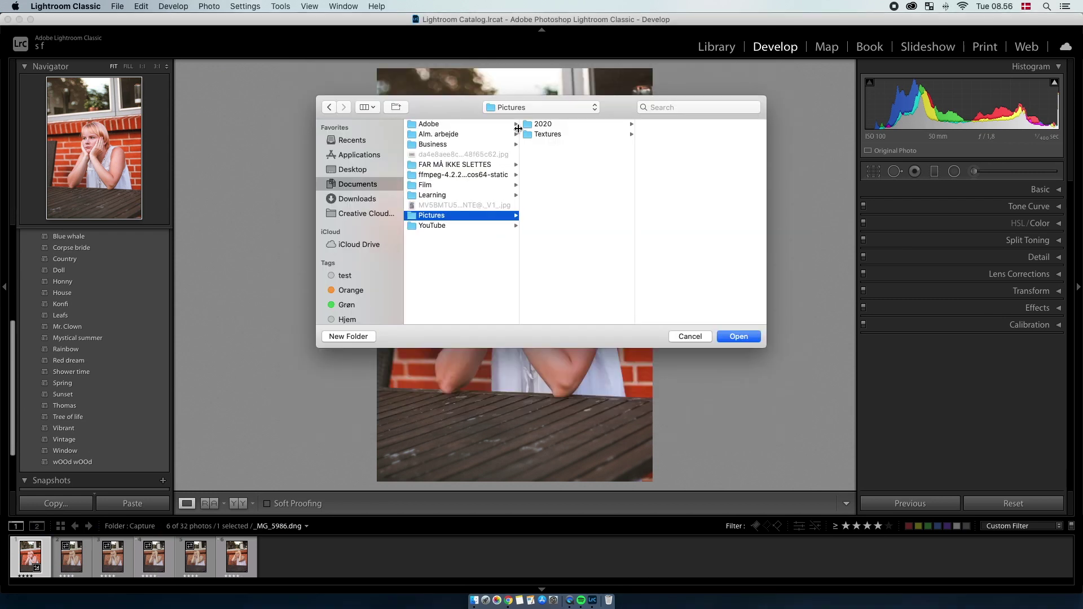
{"action": "left_click", "coordinate": [550, 124]}
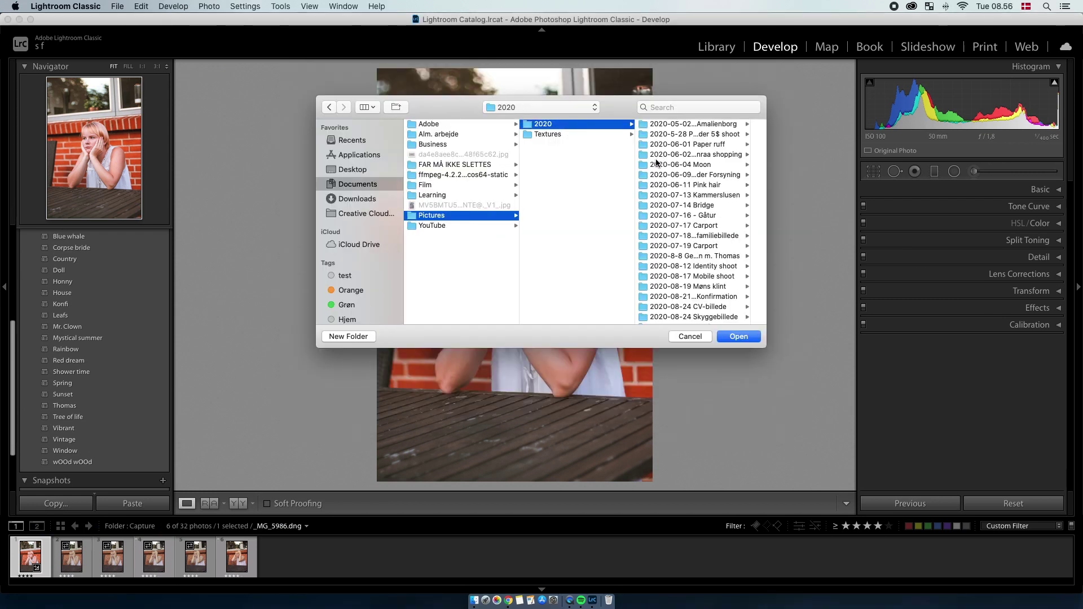
{"action": "scroll", "coordinate": [684, 173], "scroll_direction": "down", "scroll_amount": 2}
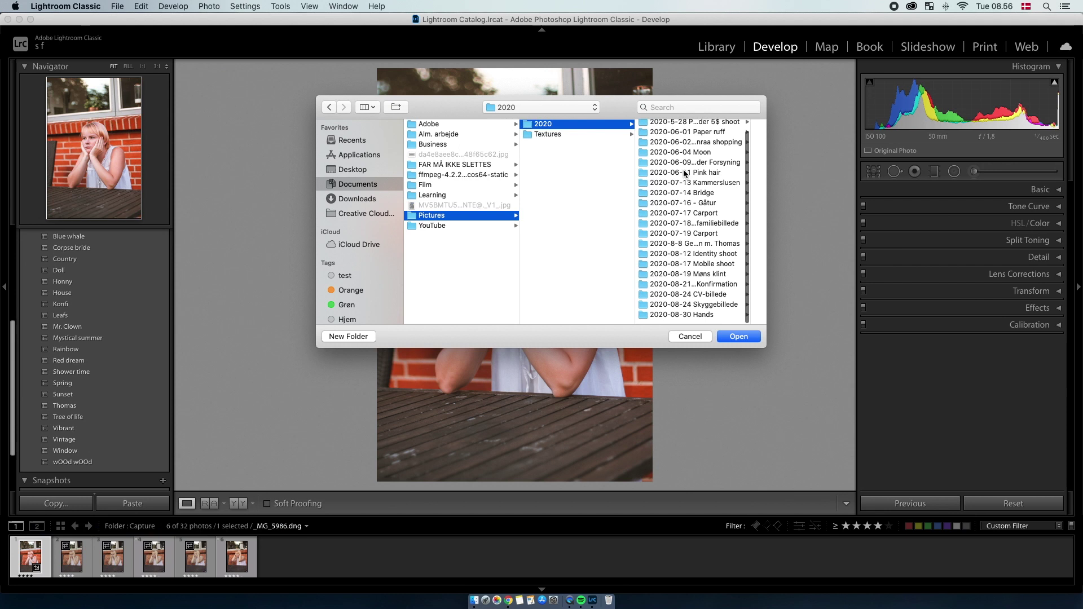
{"action": "left_click", "coordinate": [709, 320]}
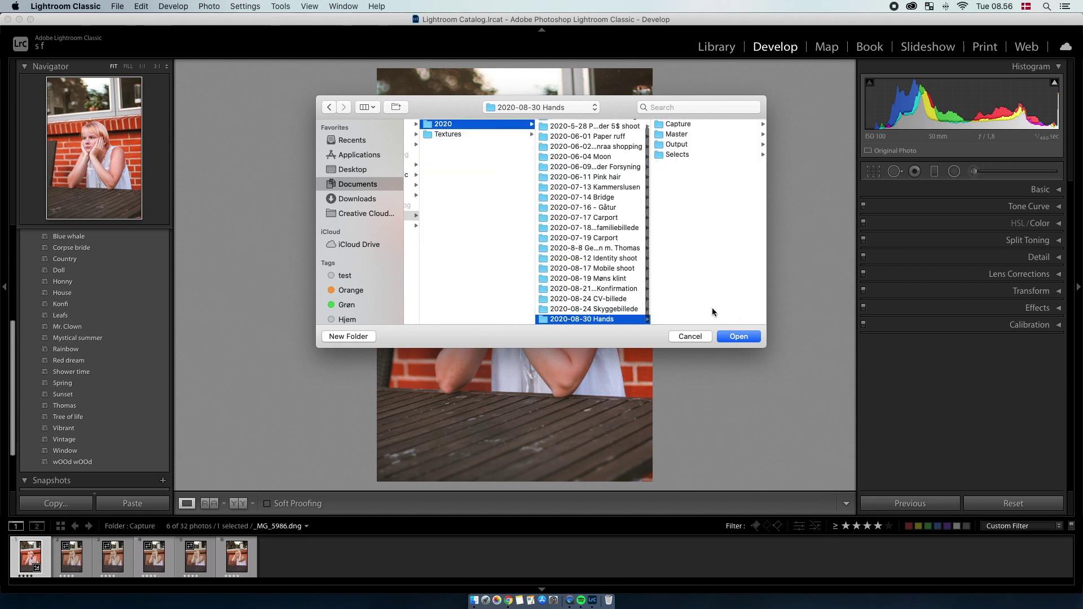
{"action": "left_click", "coordinate": [682, 154]}
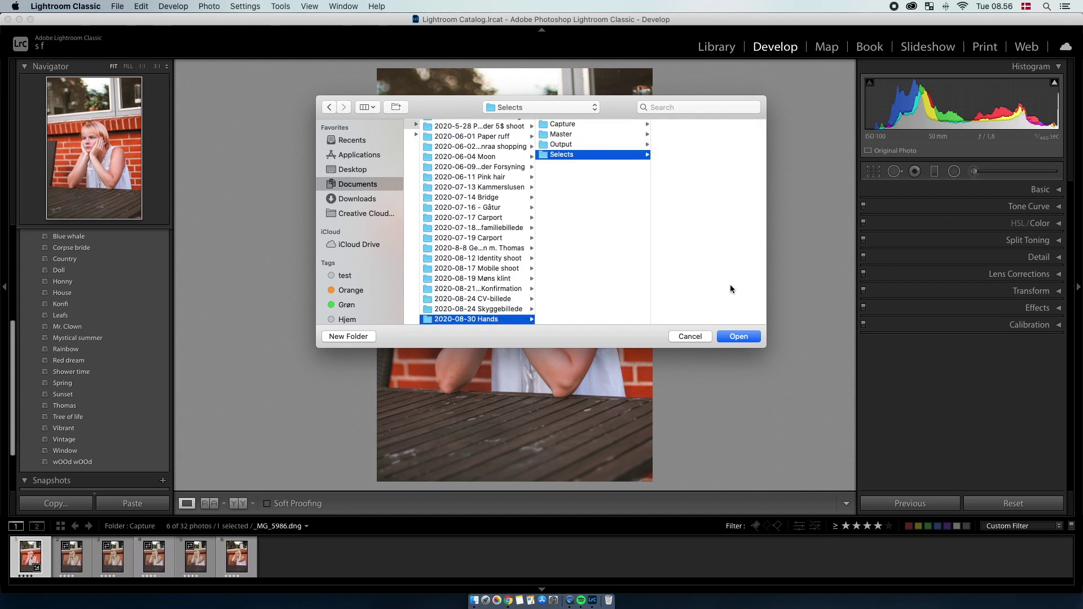
{"action": "left_click", "coordinate": [739, 337]}
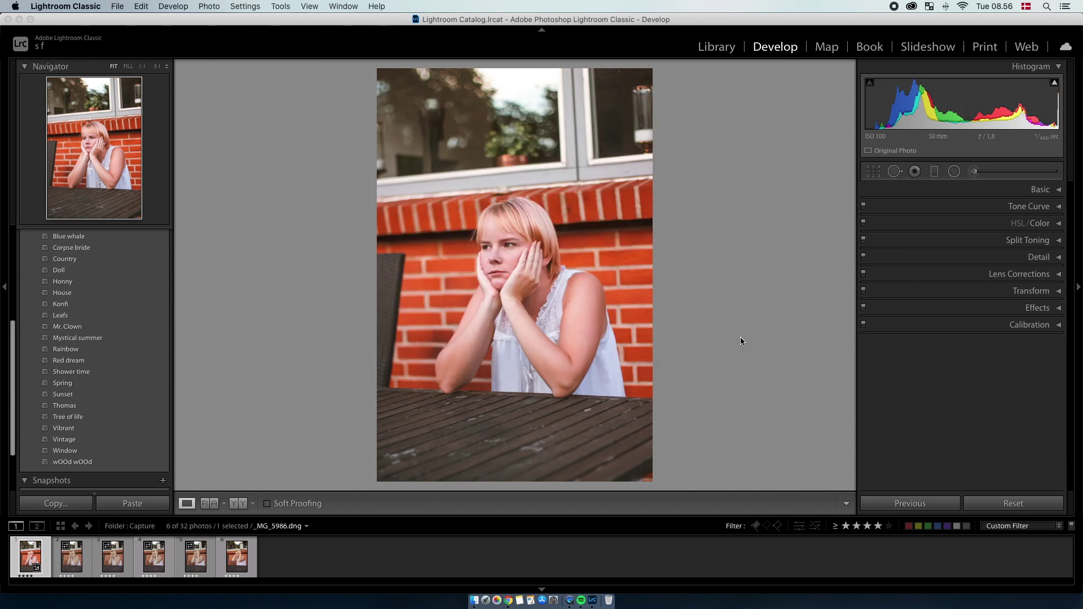